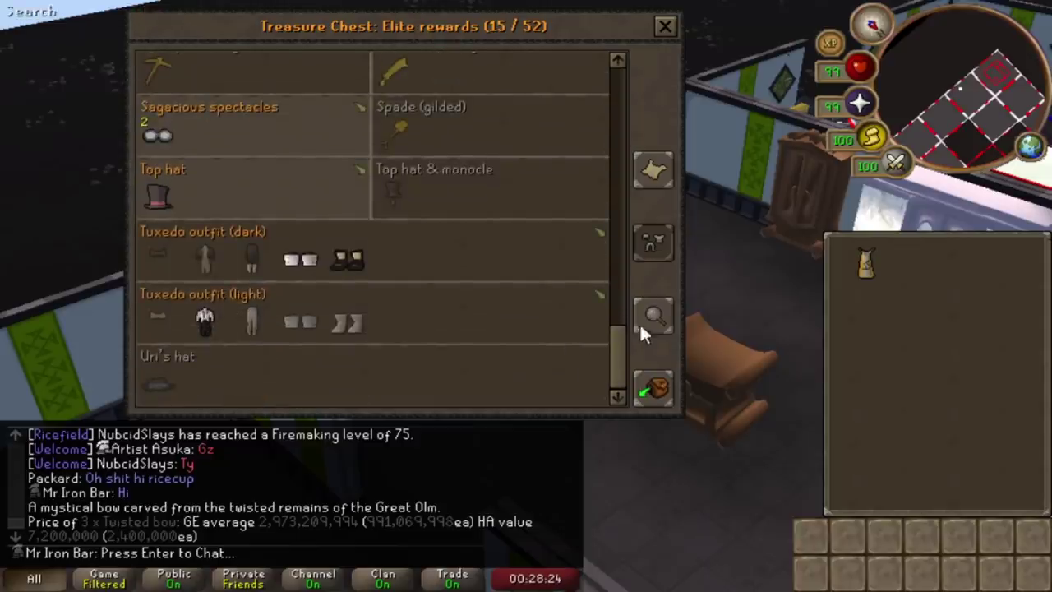
Step: Show the treasure chest's Master rewards and look through the whole list
left_click(642, 182)
left_click(401, 202)
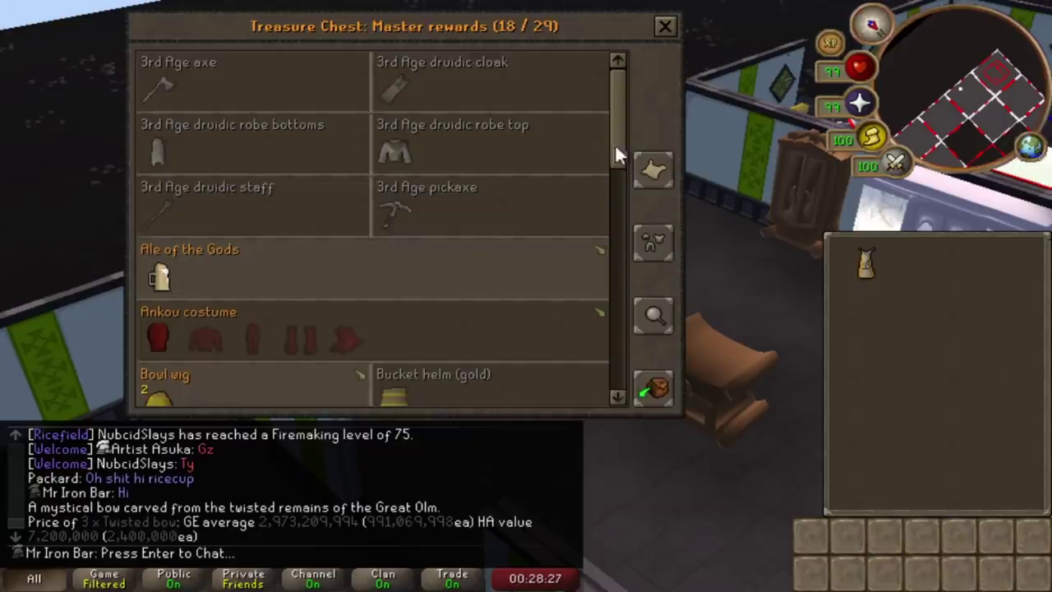
left_click_drag(619, 132, 589, 356)
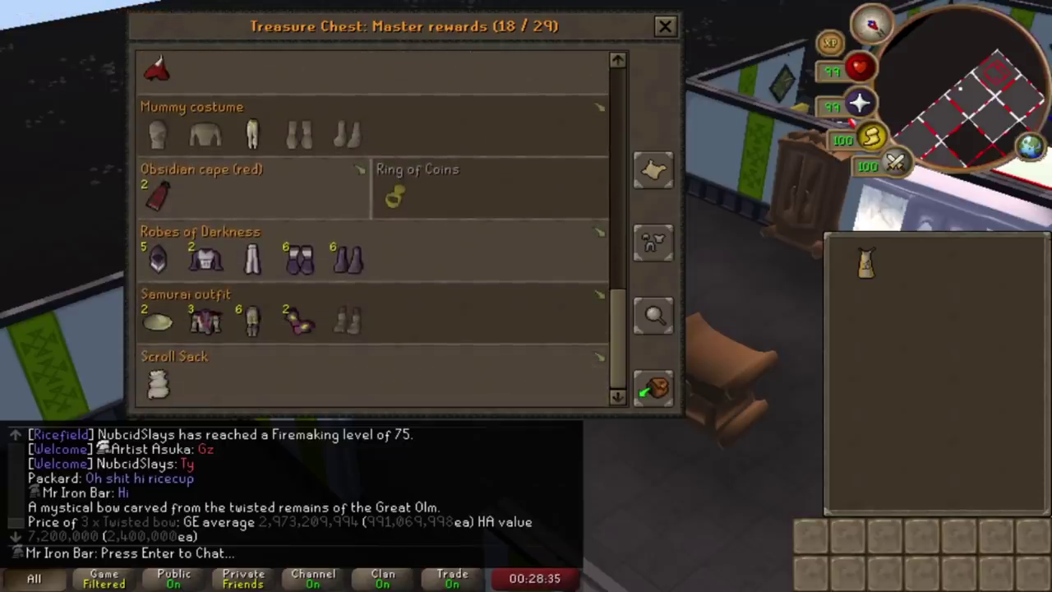
scroll(626, 343, "up", 3)
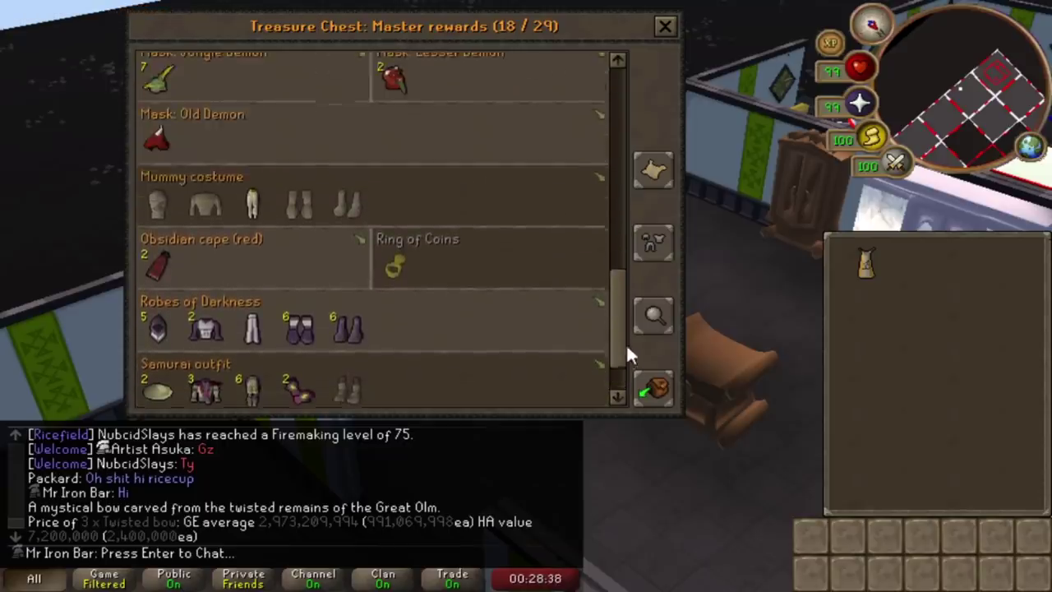
scroll(621, 371, "down", 3)
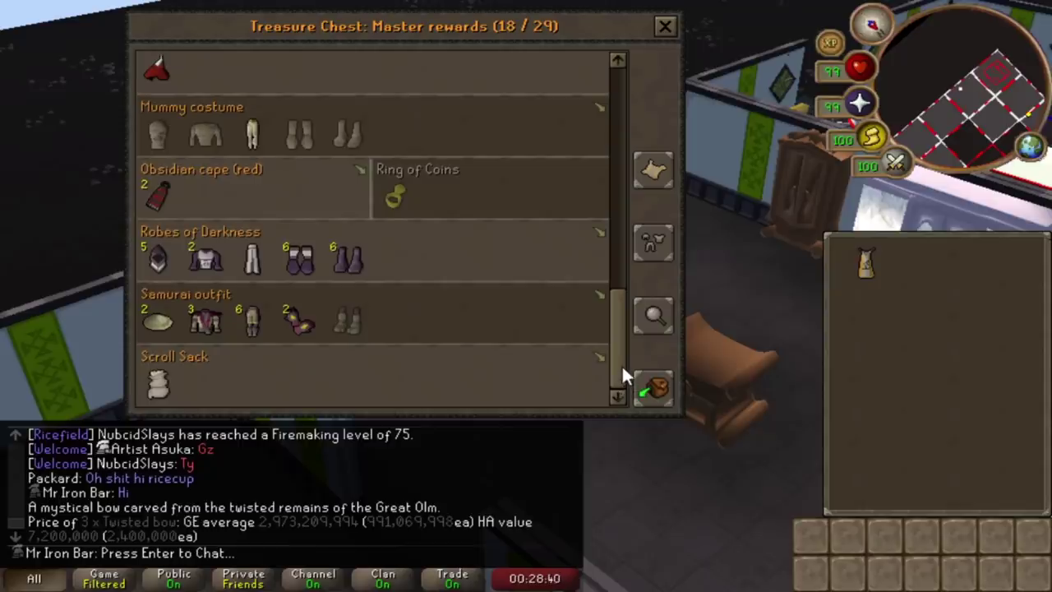
left_click_drag(621, 364, 594, 134)
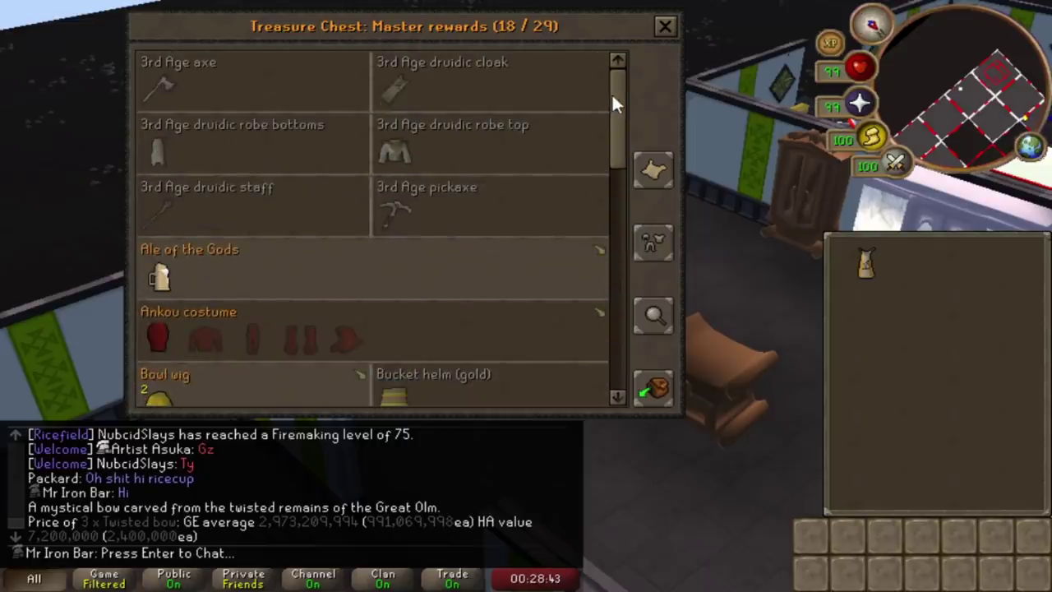
left_click_drag(622, 94, 586, 329)
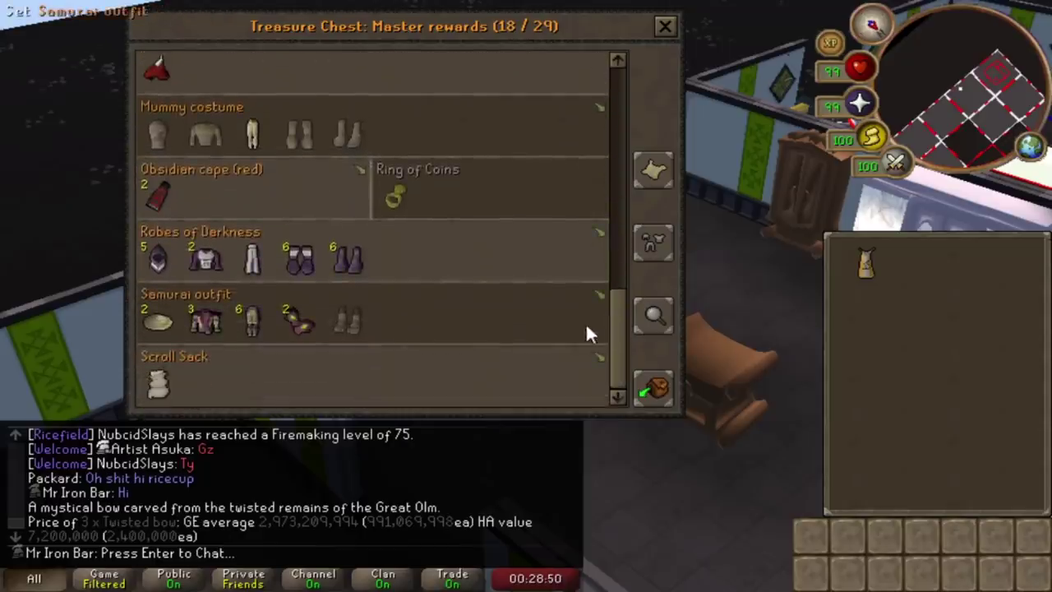
Step: Take the Samurai outfit set out of the treasure chest, and store the gloves and shirt back in it
right_click(335, 327)
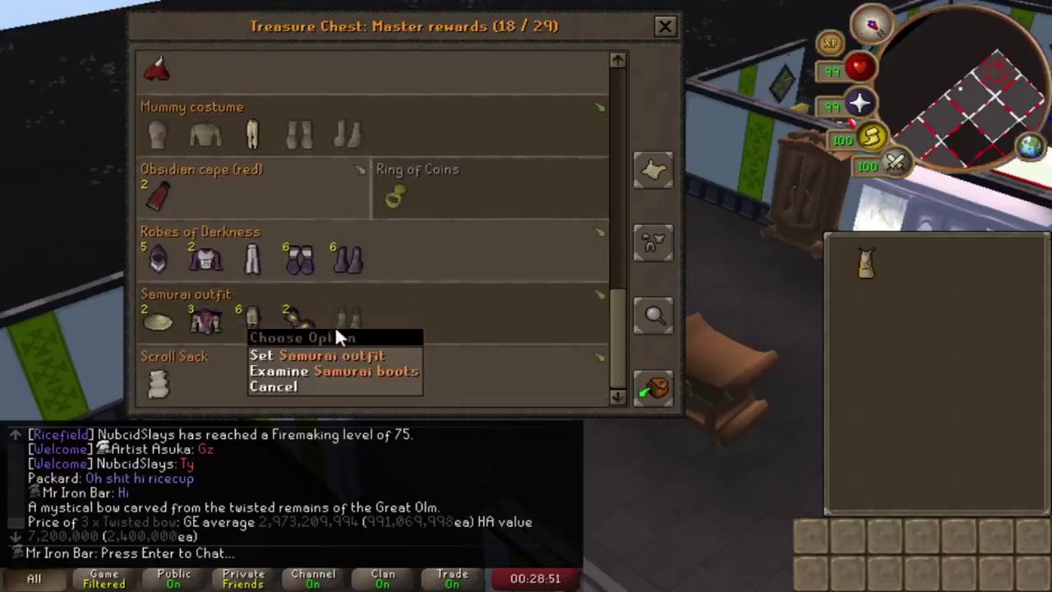
right_click(355, 329)
left_click(351, 325)
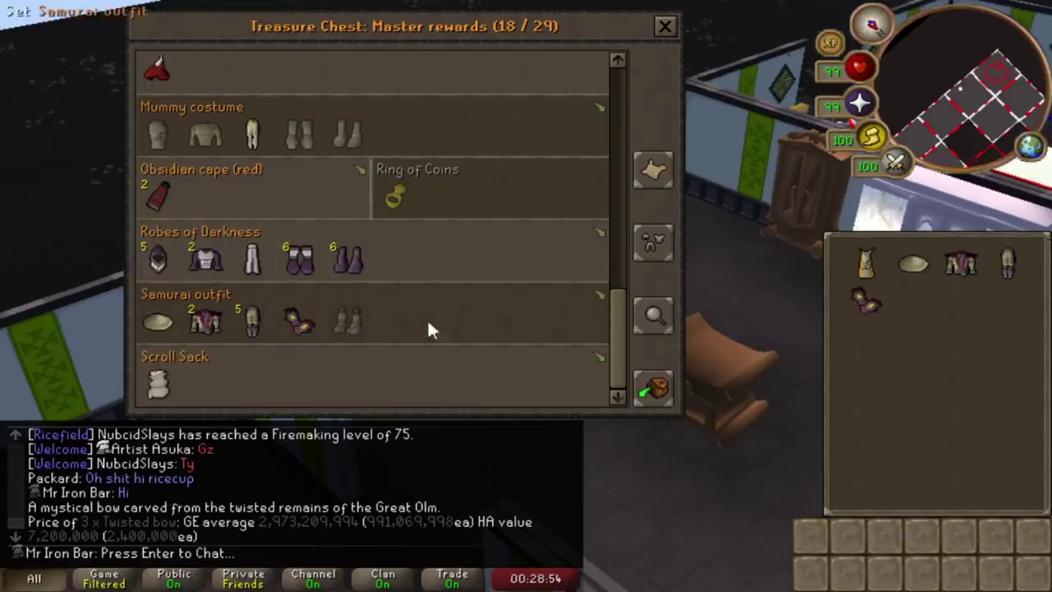
right_click(906, 267)
left_click(907, 294)
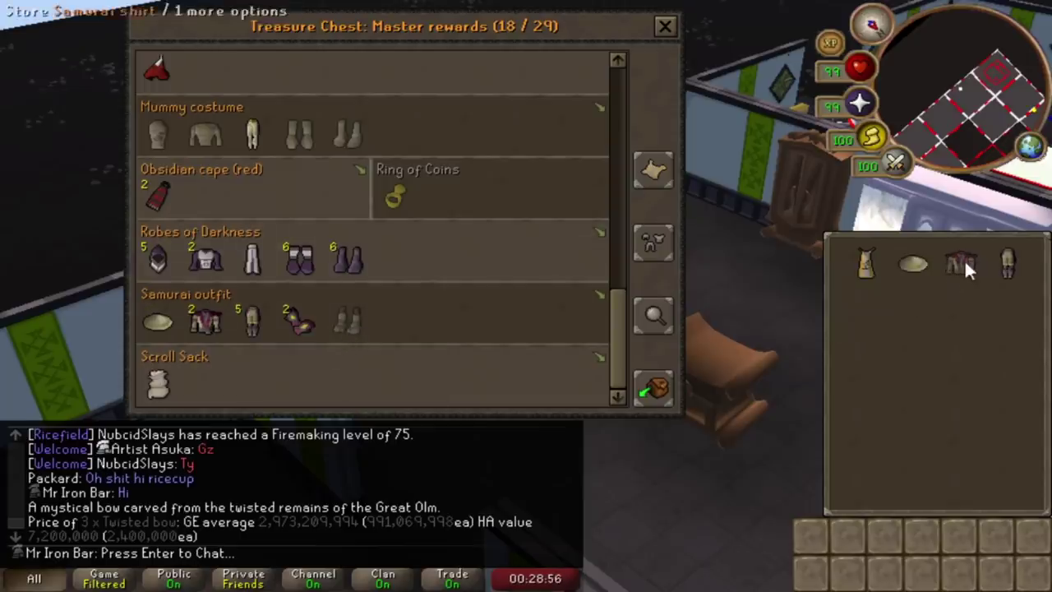
left_click(964, 259)
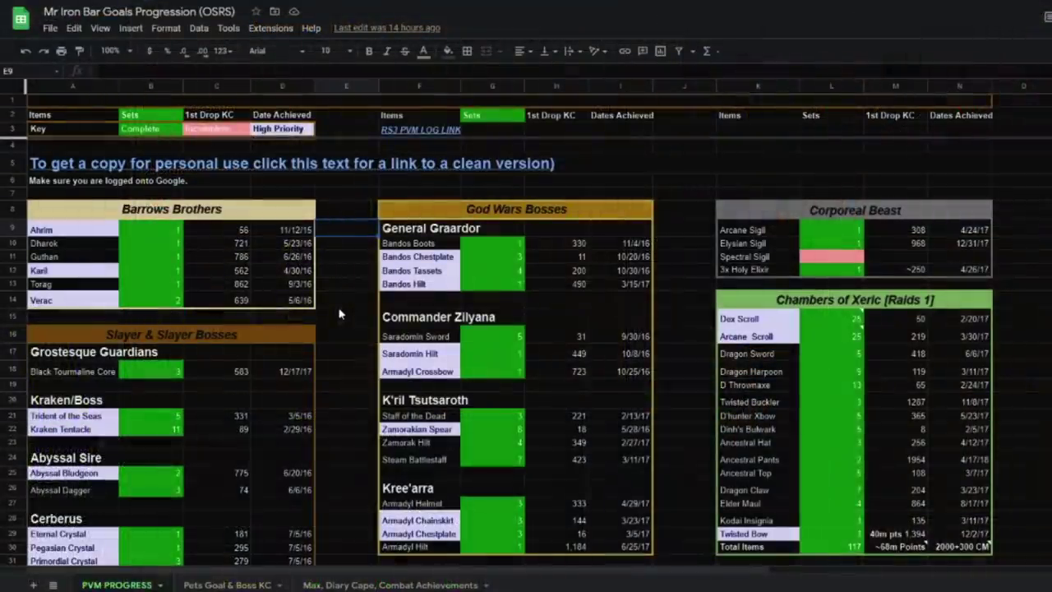
Step: Switch to the OSRS goals progression spreadsheet and examine the upper boss drop tables and the clean-version link on the PVM PROGRESS sheet
scroll(314, 276, "down", 3)
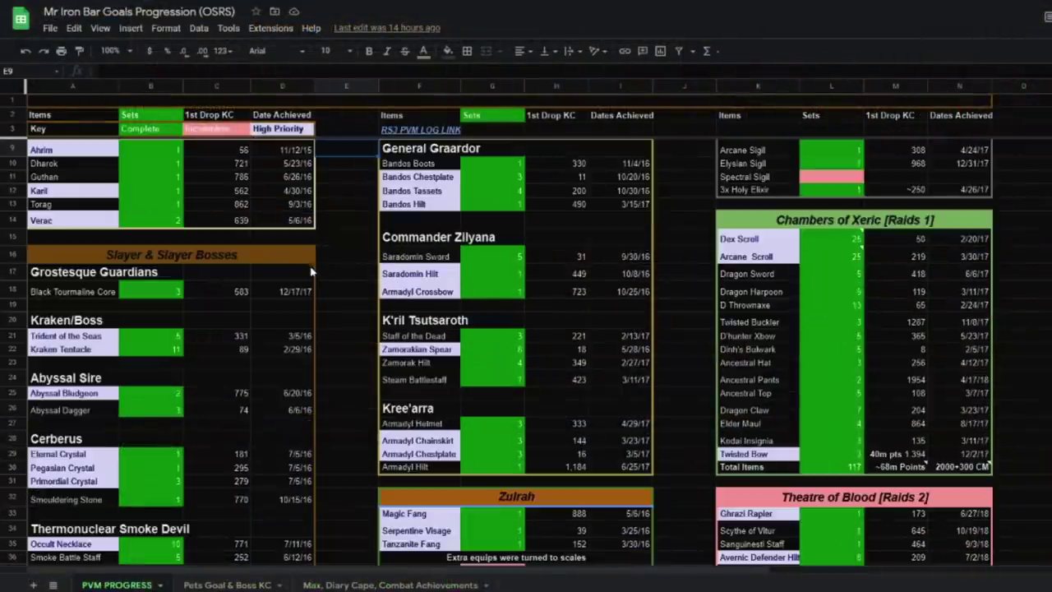
scroll(325, 303, "up", 3)
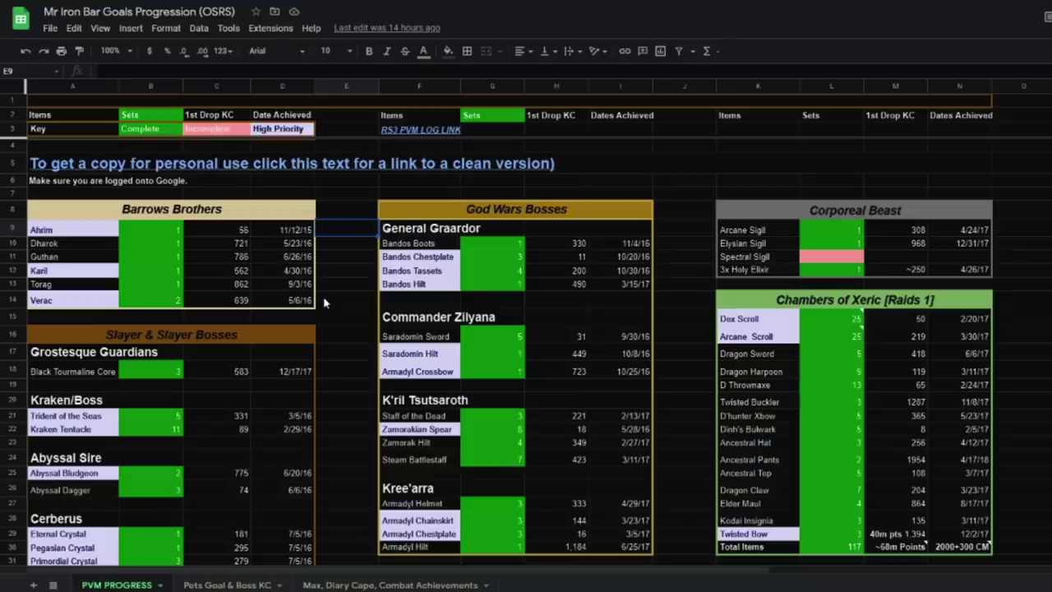
scroll(319, 316, "down", 3)
scroll(321, 317, "up", 3)
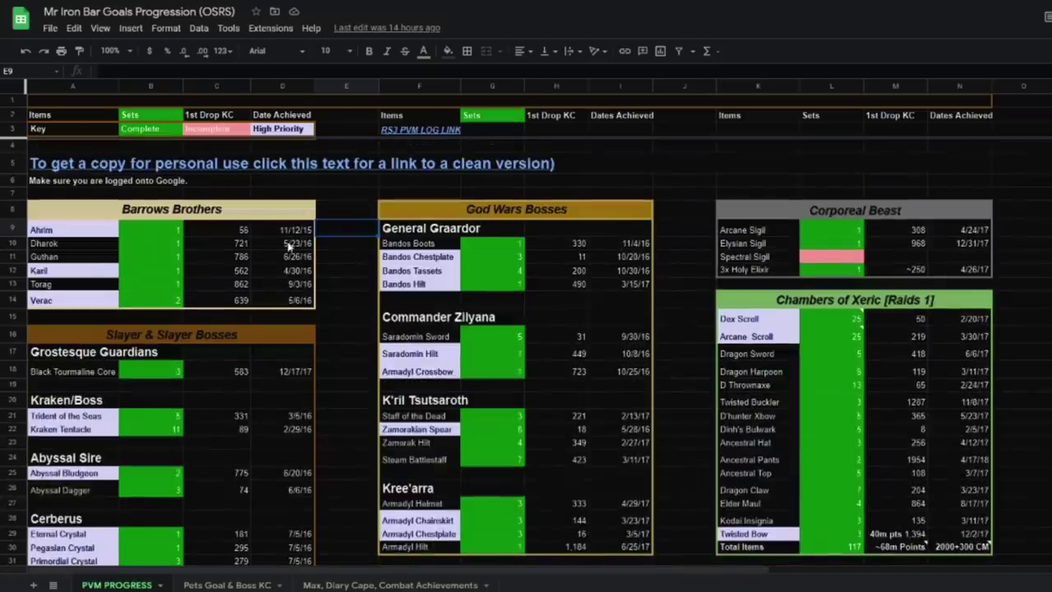
mouse_move(174, 169)
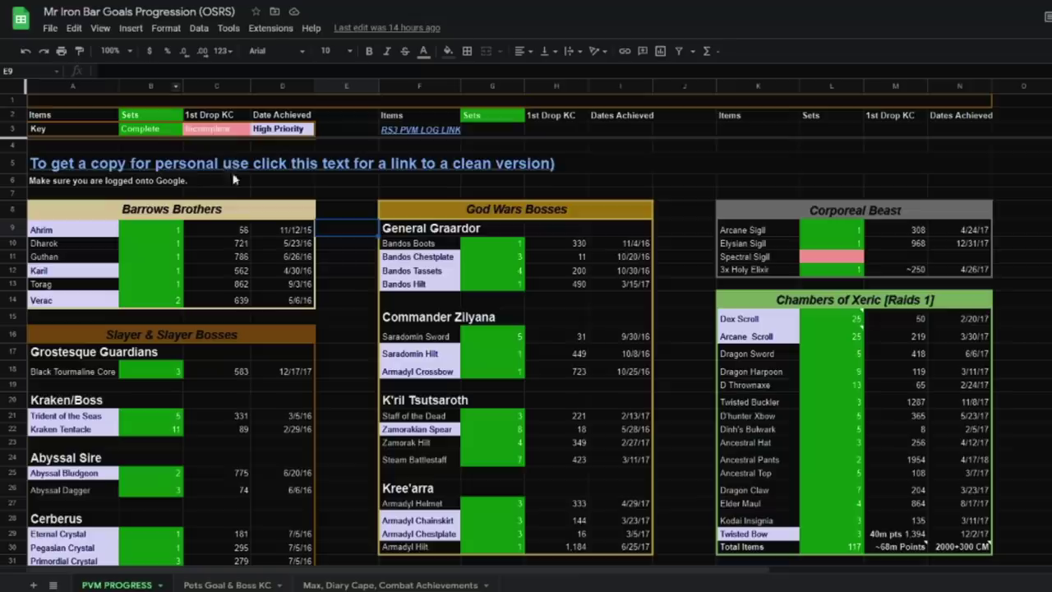
left_click(156, 172)
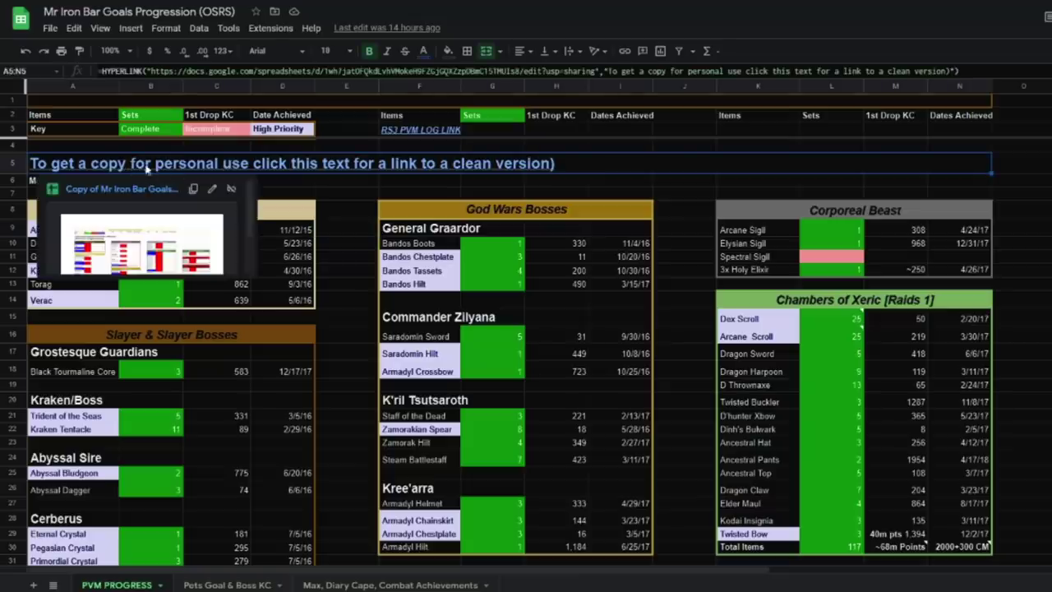
left_click(310, 215)
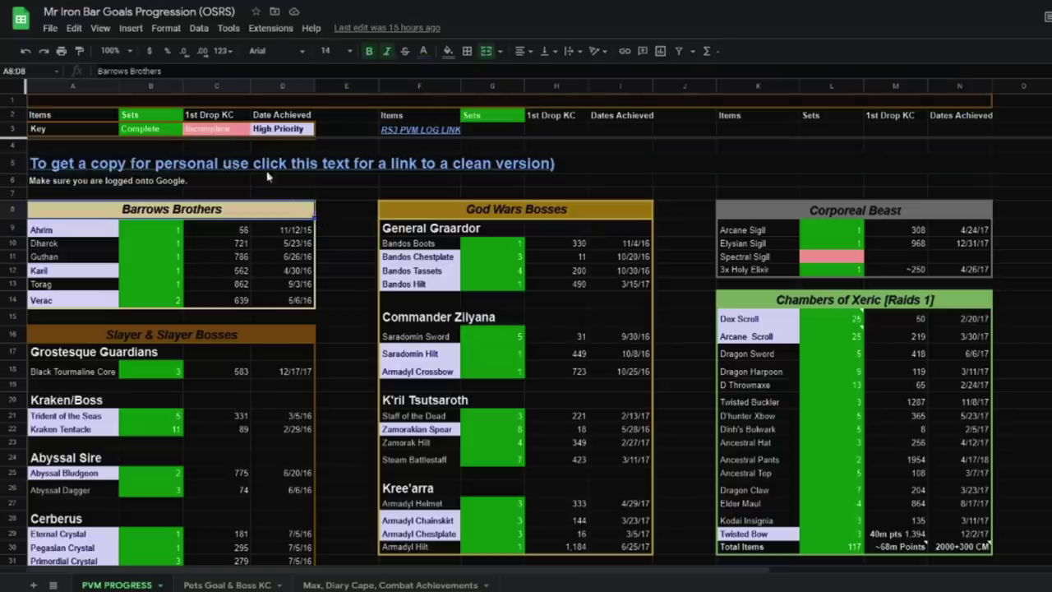
scroll(255, 329, "down", 5)
scroll(234, 337, "up", 5)
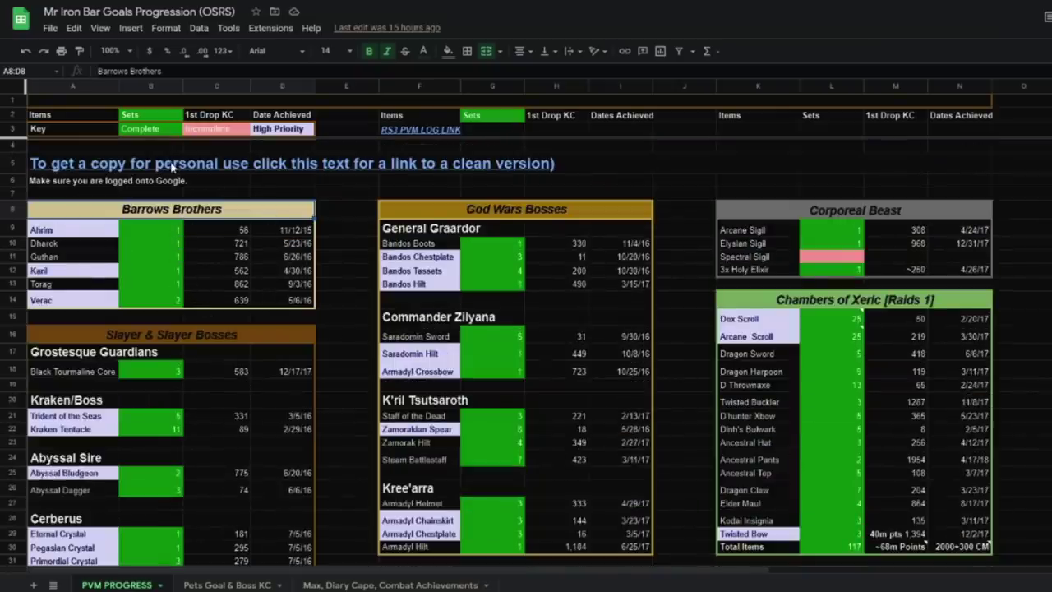
Step: Open the linked clean version of the goals spreadsheet and look at where a personal copy can be made
left_click(138, 167)
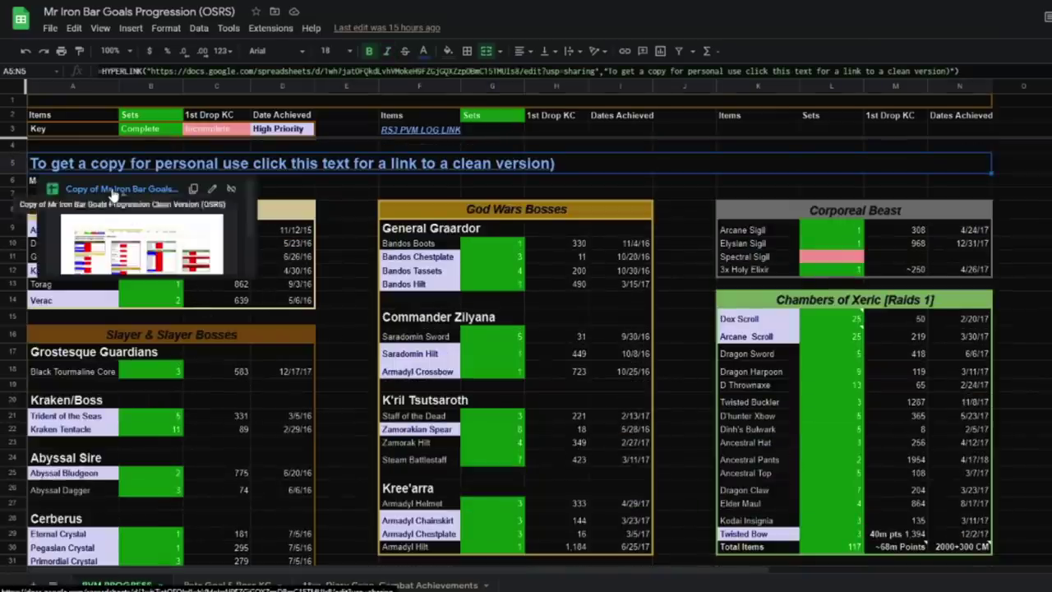
left_click(115, 191)
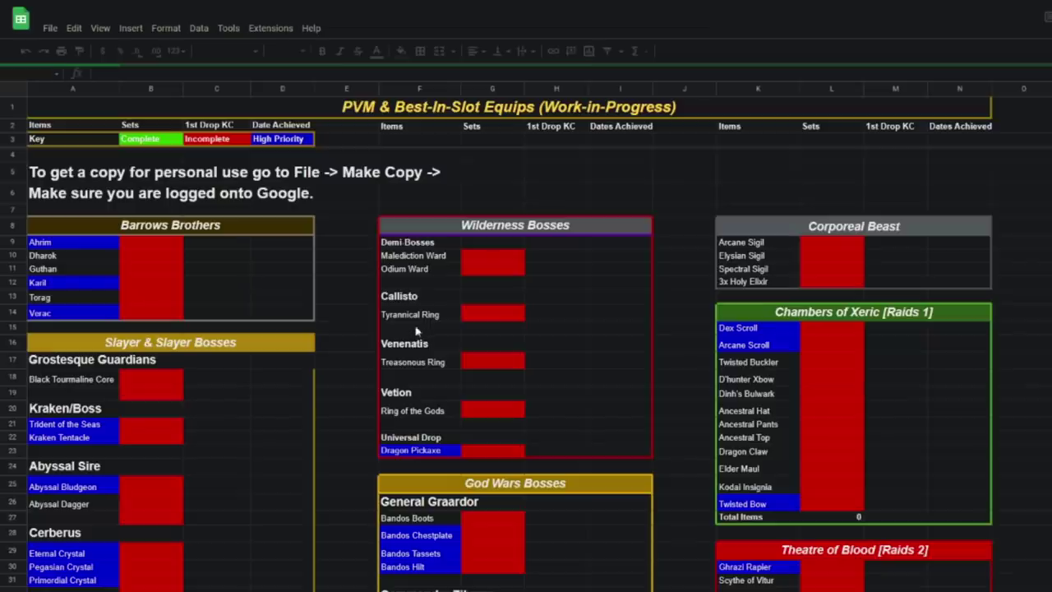
scroll(411, 337, "down", 6)
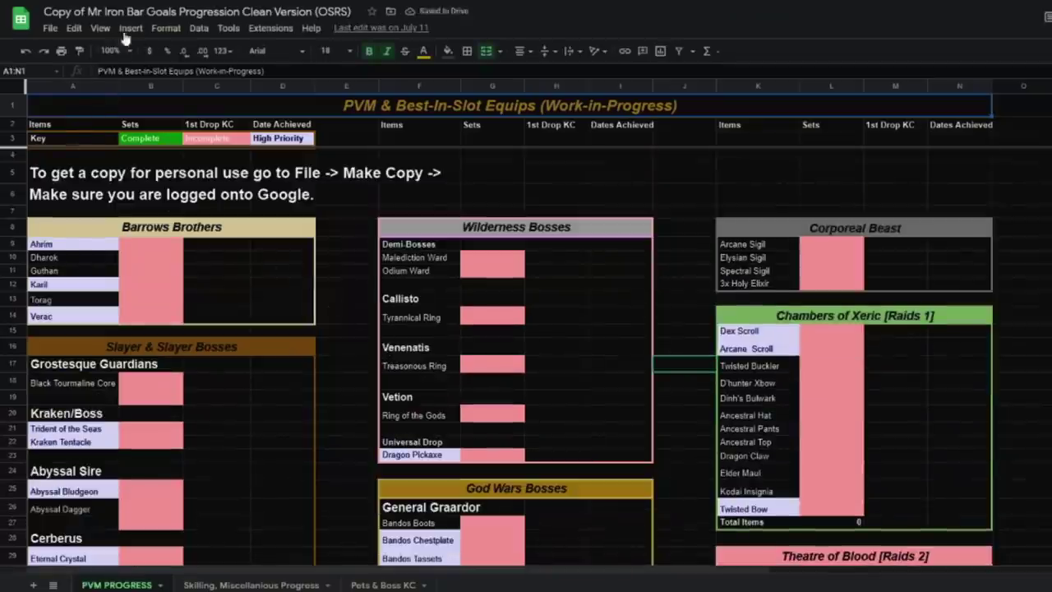
left_click(51, 30)
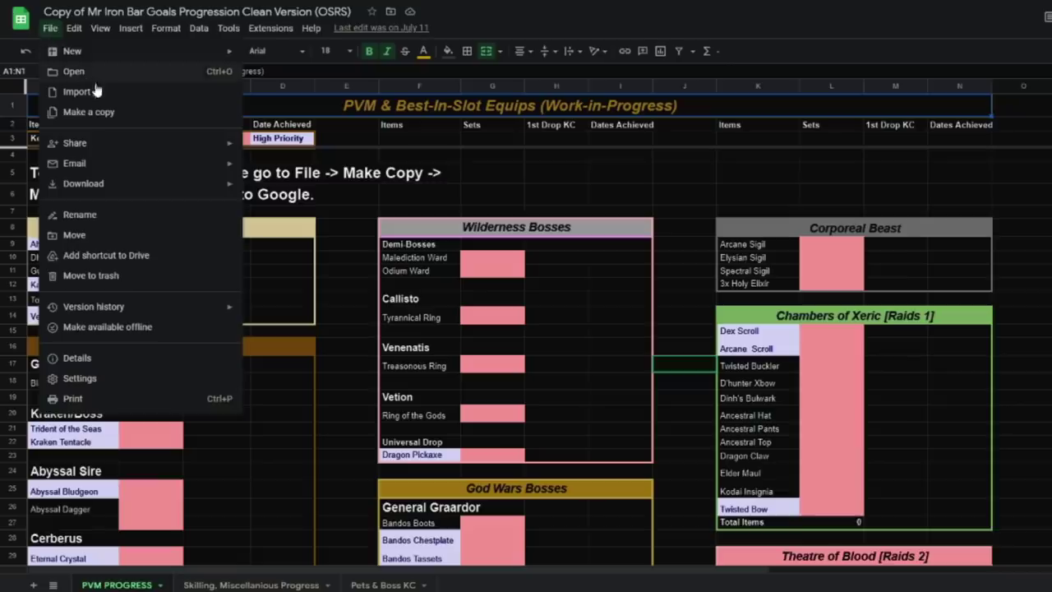
left_click(419, 284)
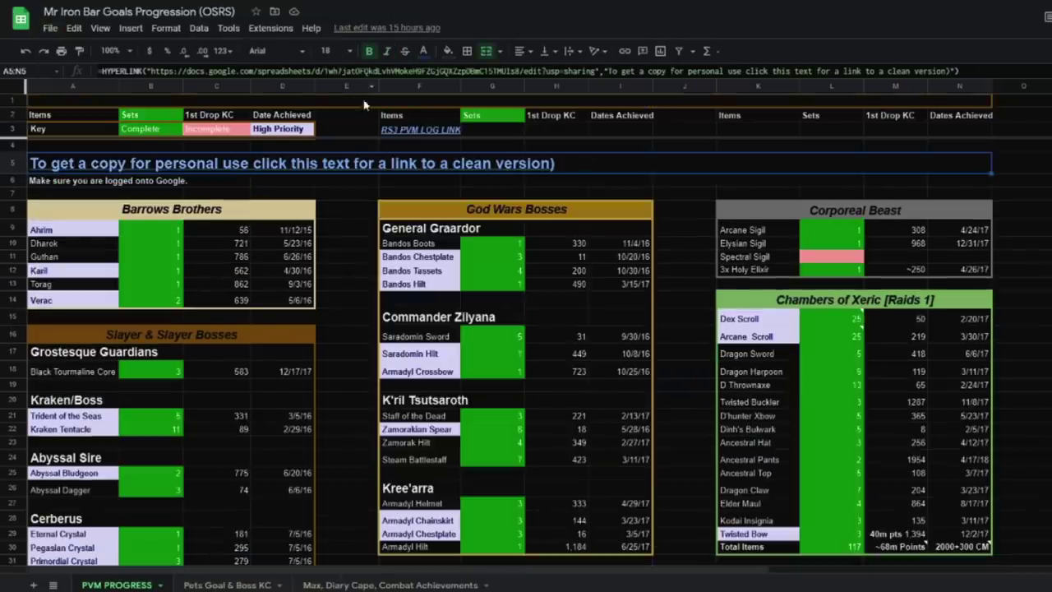
Step: Return to the original goals spreadsheet in full screen and inspect completed set entries for Barrows Brothers and General Graardor
key("F11")
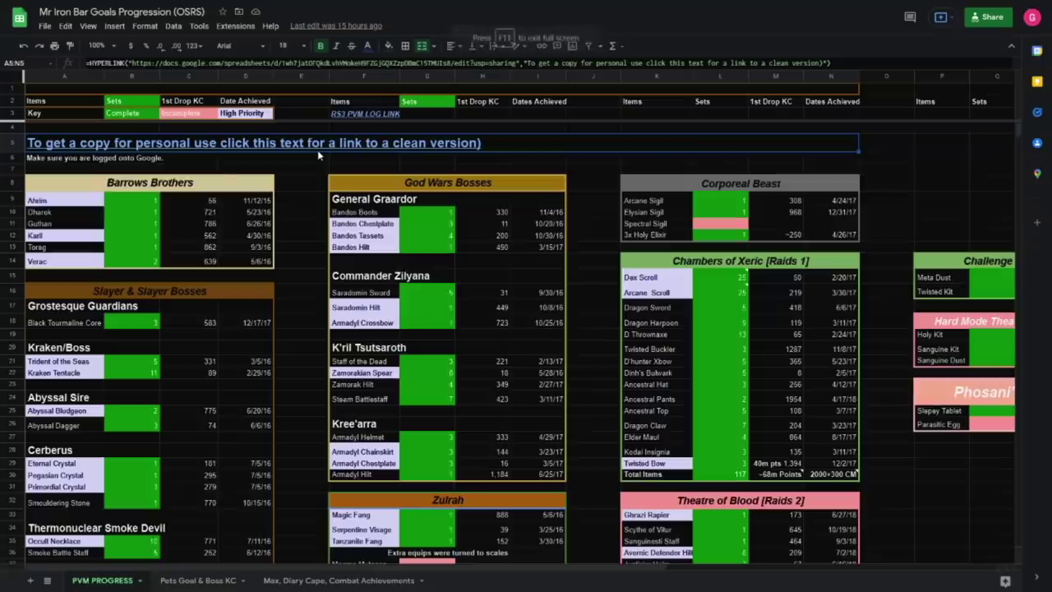
left_click(571, 323)
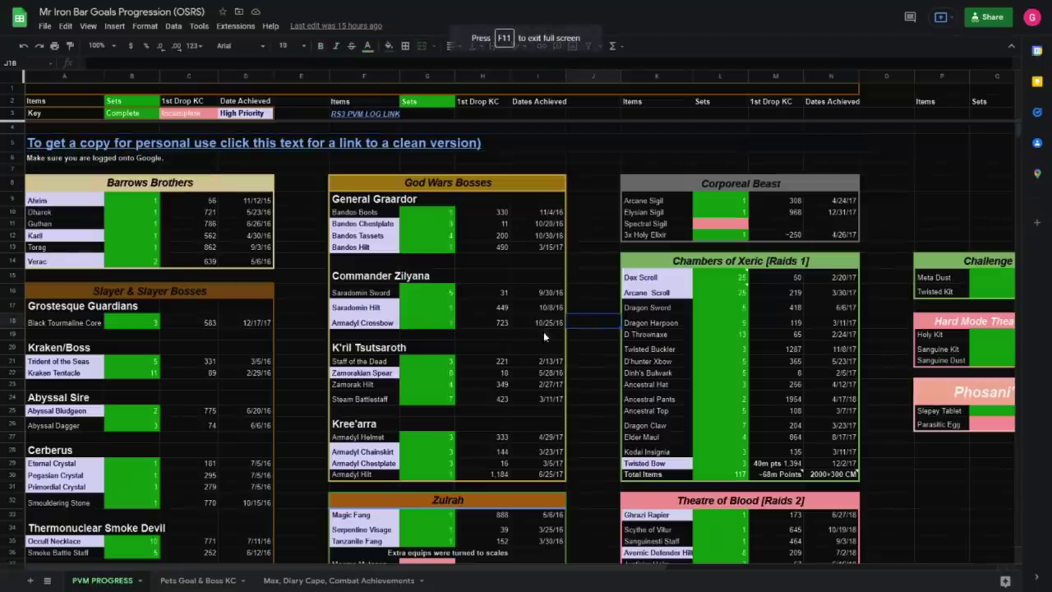
left_click(162, 247)
left_click(424, 246)
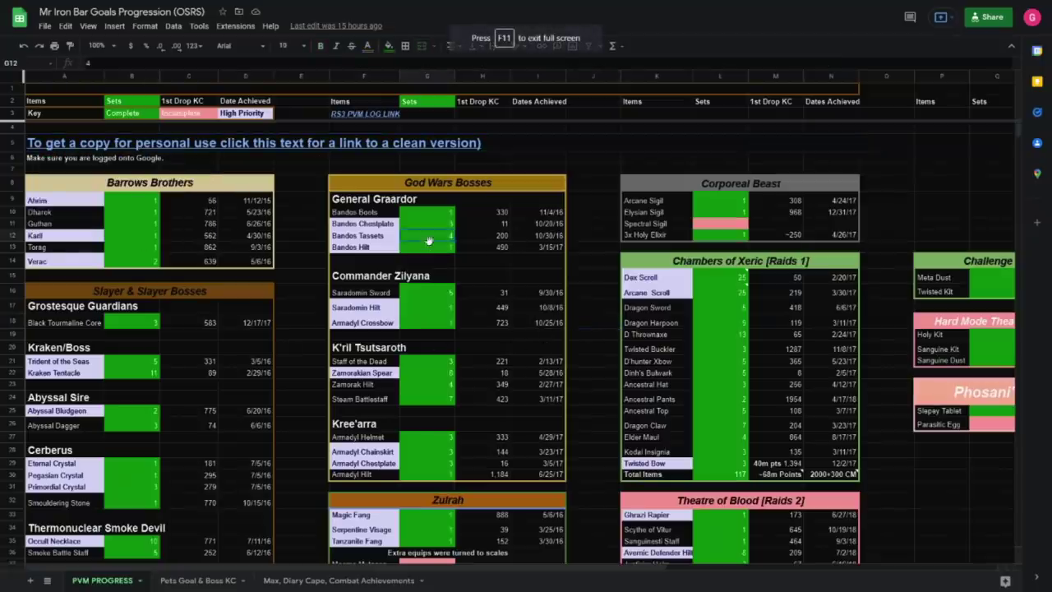
left_click(129, 195)
scroll(189, 308, "down", 3)
scroll(182, 326, "up", 3)
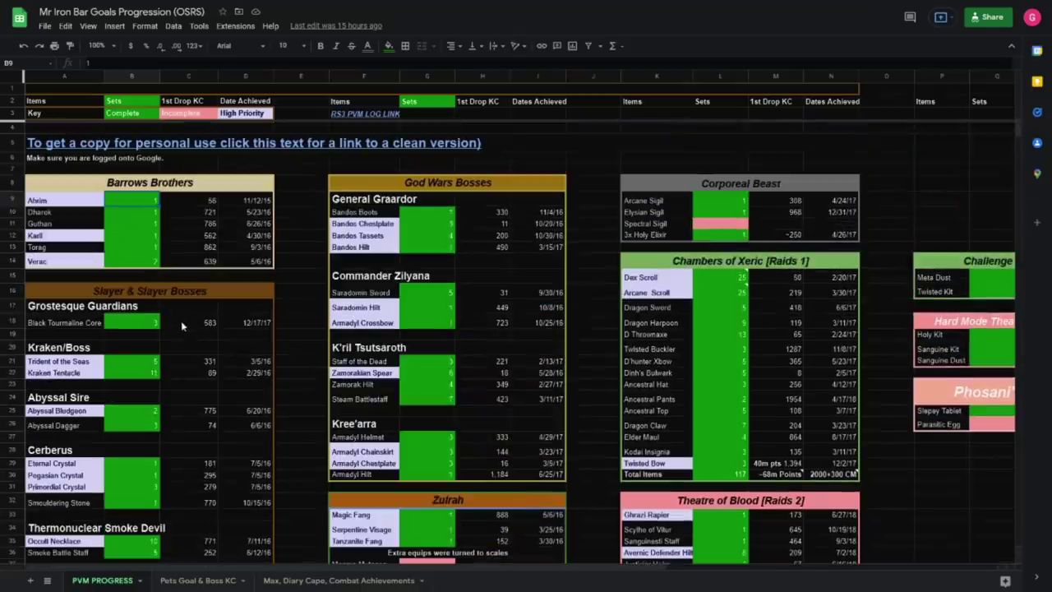
Step: Inspect the Corporeal Beast sigil entries and Zulrah's Magma Mutagen entry on the PVM PROGRESS sheet
left_click(716, 219)
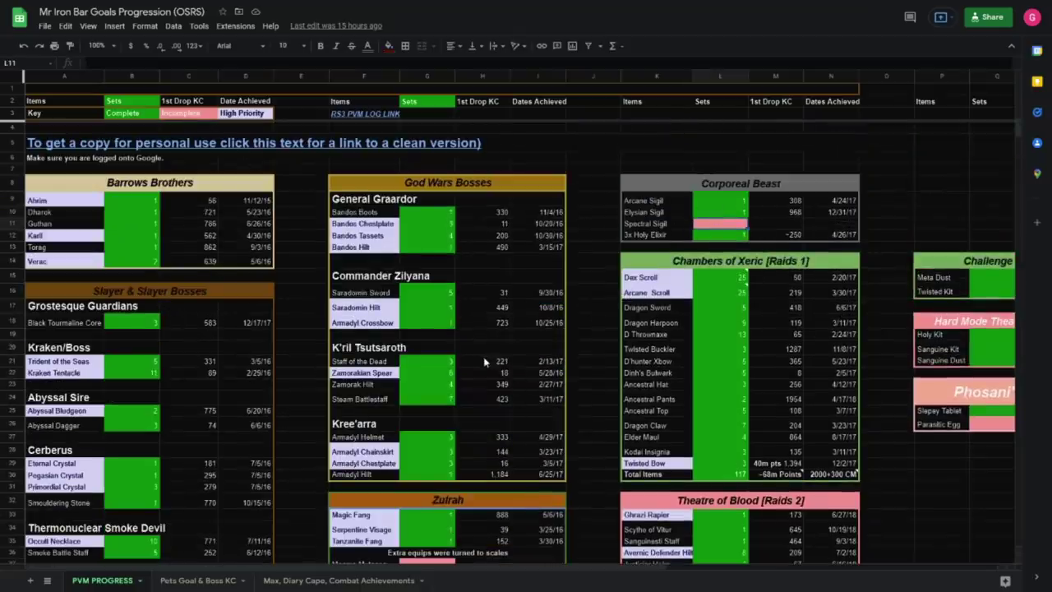
scroll(484, 359, "down", 1)
scroll(481, 359, "up", 1)
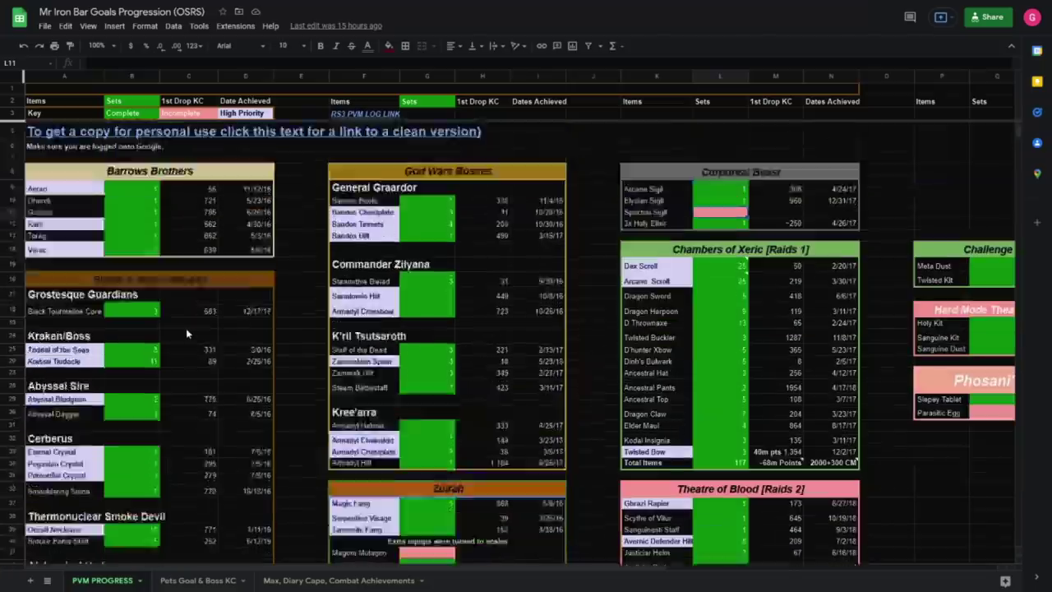
scroll(189, 329, "down", 2)
scroll(483, 397, "up", 1)
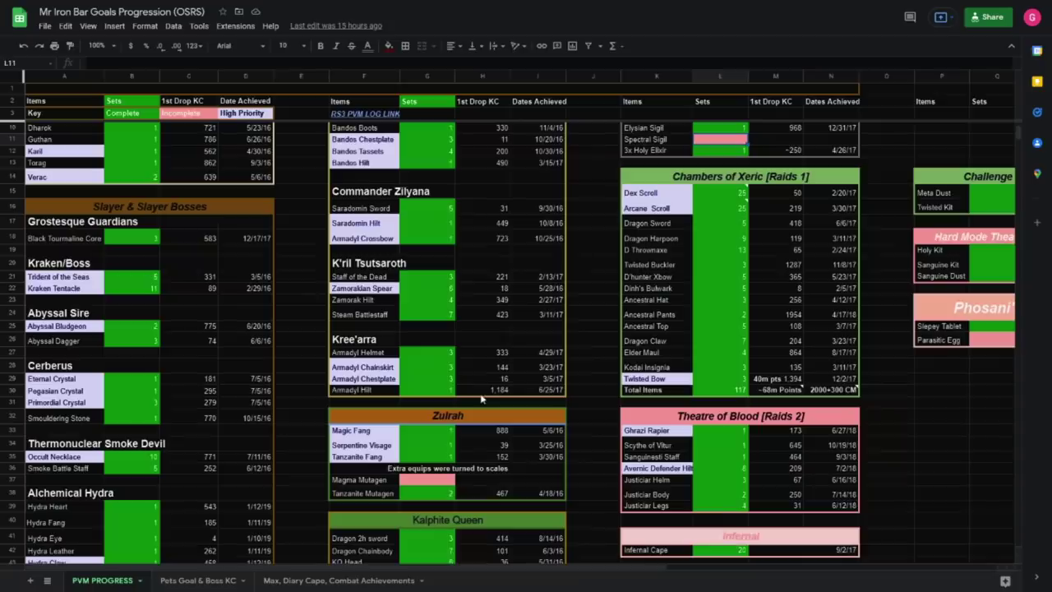
left_click(436, 483)
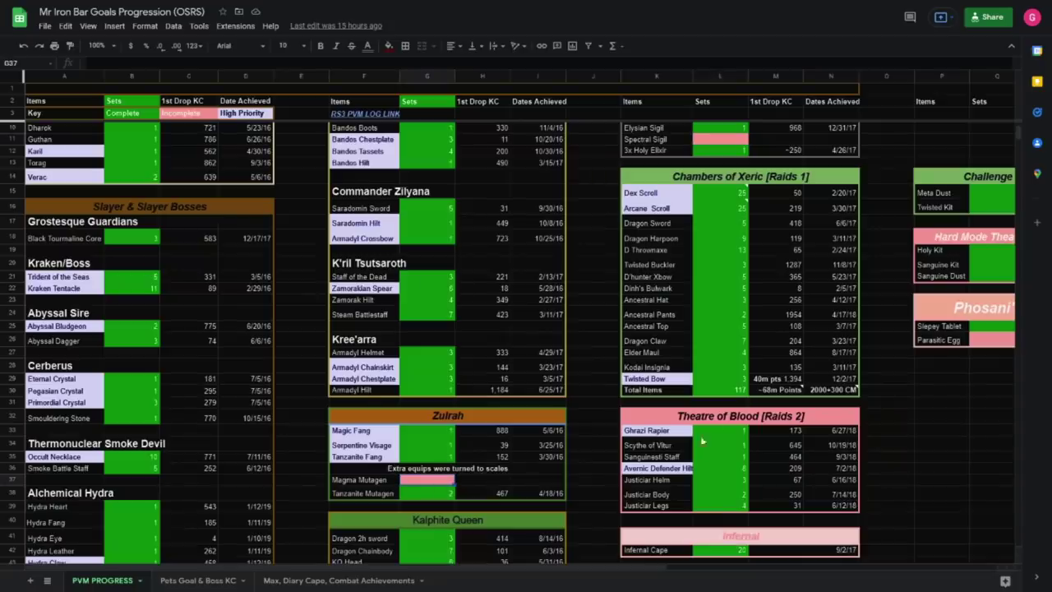
scroll(700, 345, "up", 1)
left_click(722, 202)
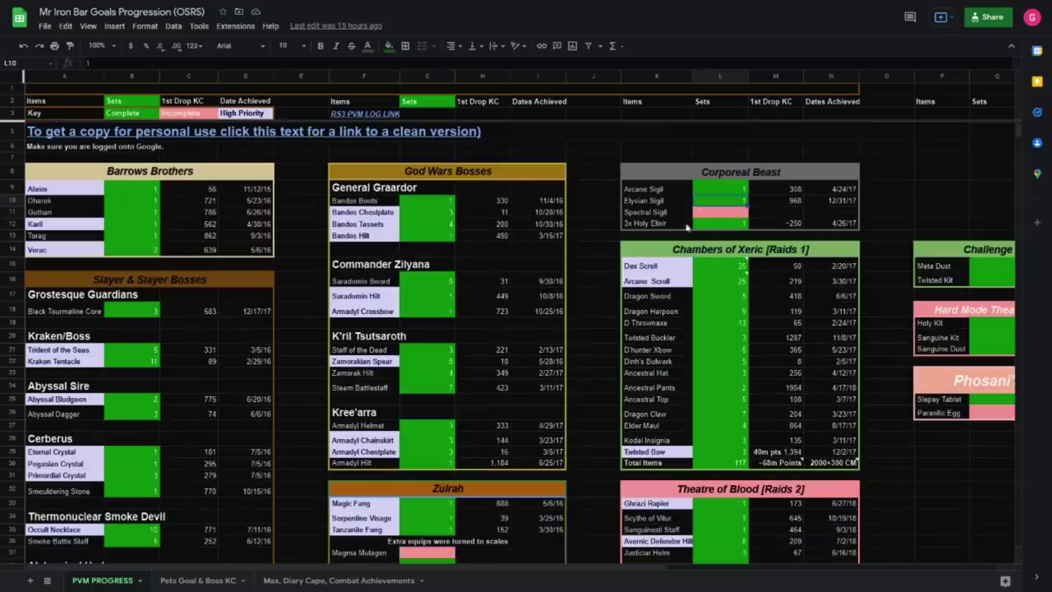
left_click(702, 211)
Step: Inspect the Wilderness table on the PVM PROGRESS sheet, including the Revenants and Ring of the Gods entries
scroll(506, 394, "down", 4)
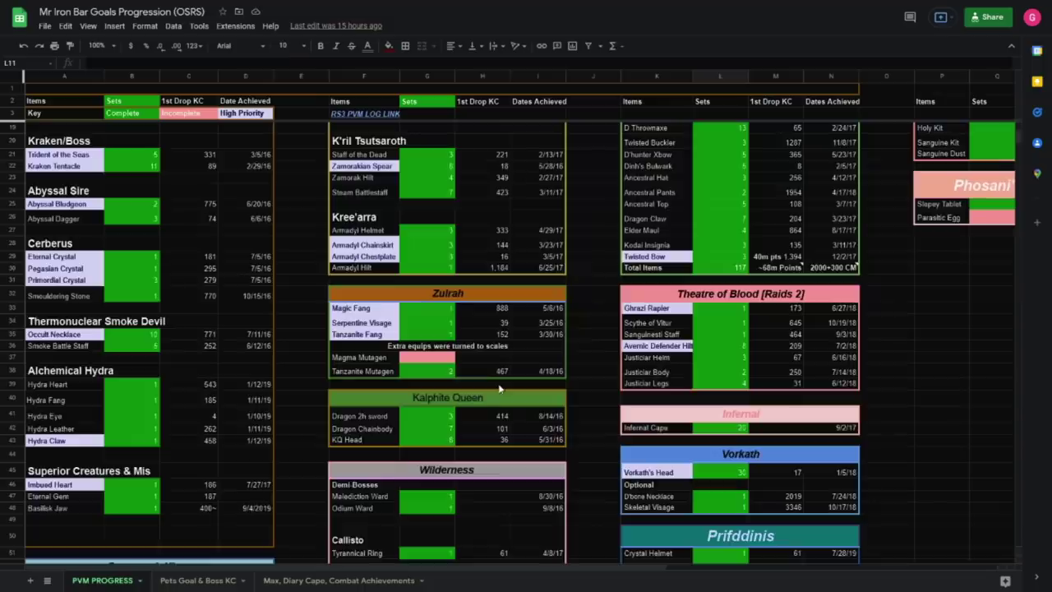
scroll(419, 367, "down", 3)
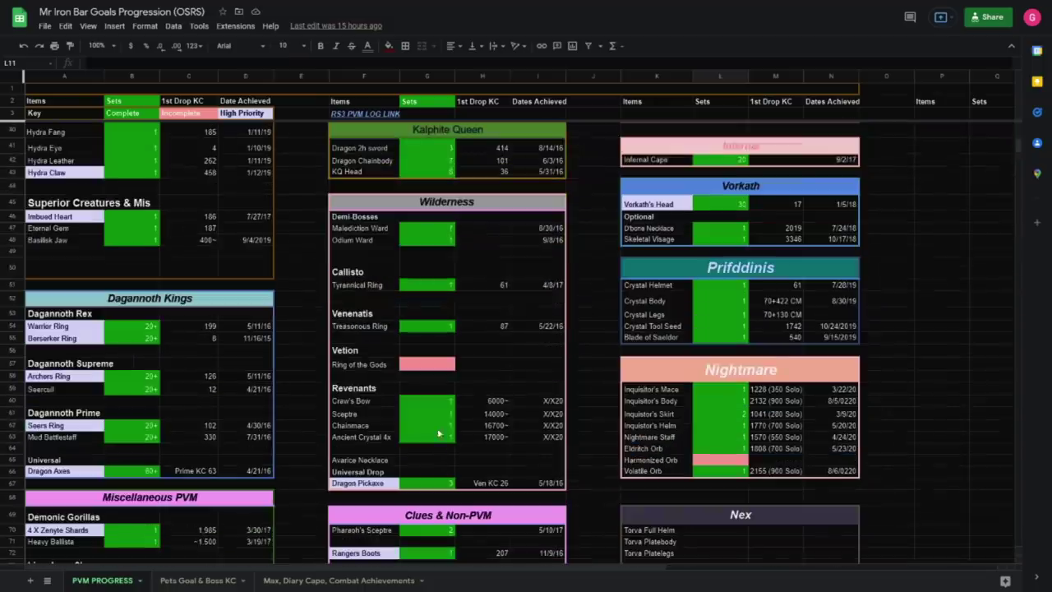
left_click(427, 414)
left_click(414, 368)
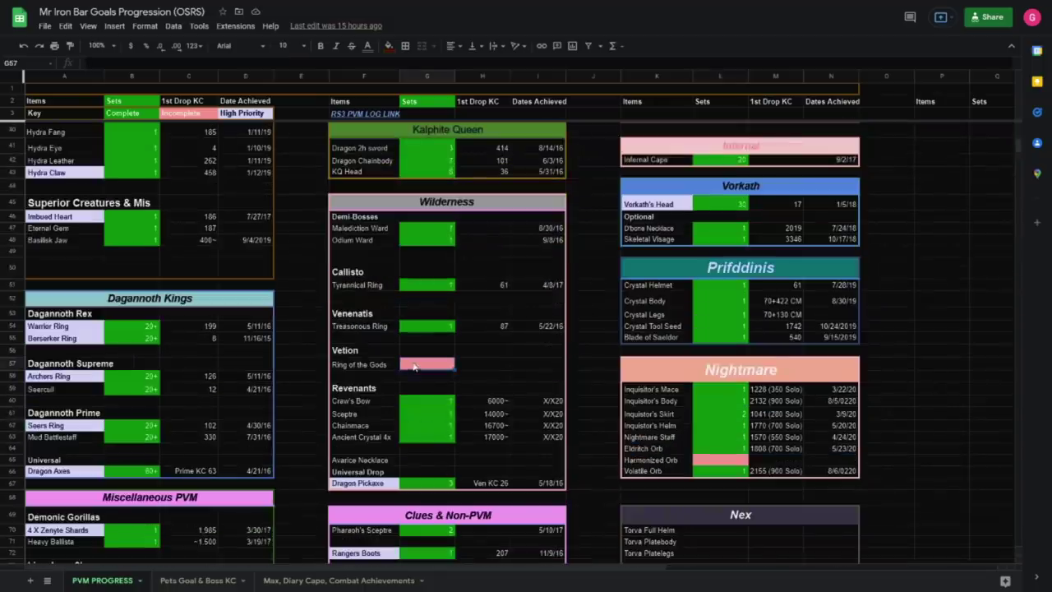
scroll(421, 339, "up", 3)
scroll(220, 353, "down", 4)
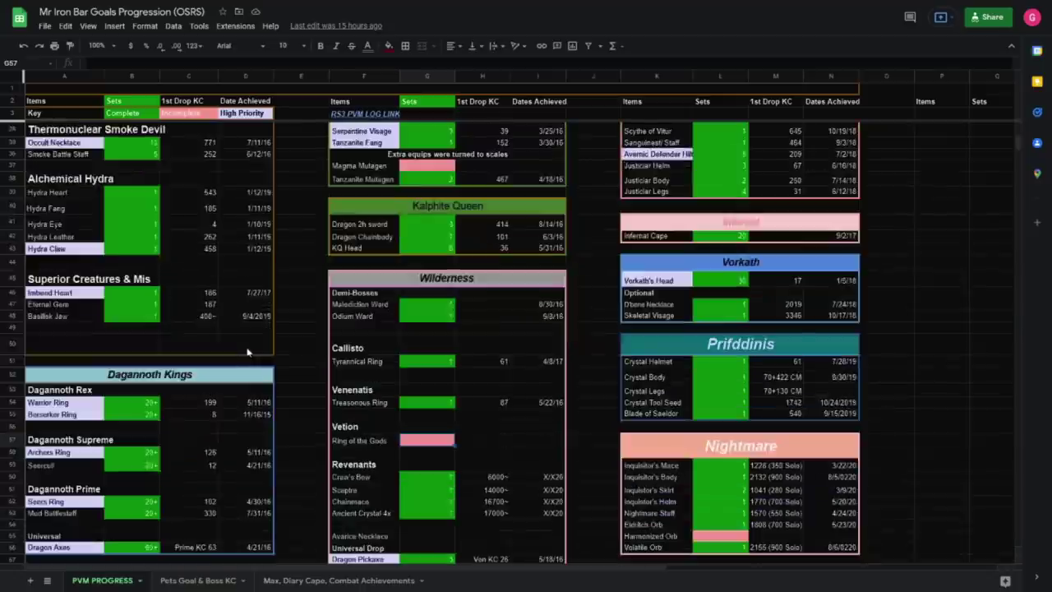
Step: Inspect the Miscellaneous PVM entries for Wyvern Visage, Dragon Full Helm, Dragon Platebody and Dragon Kiteshield on the PVM PROGRESS sheet
scroll(221, 353, "down", 3)
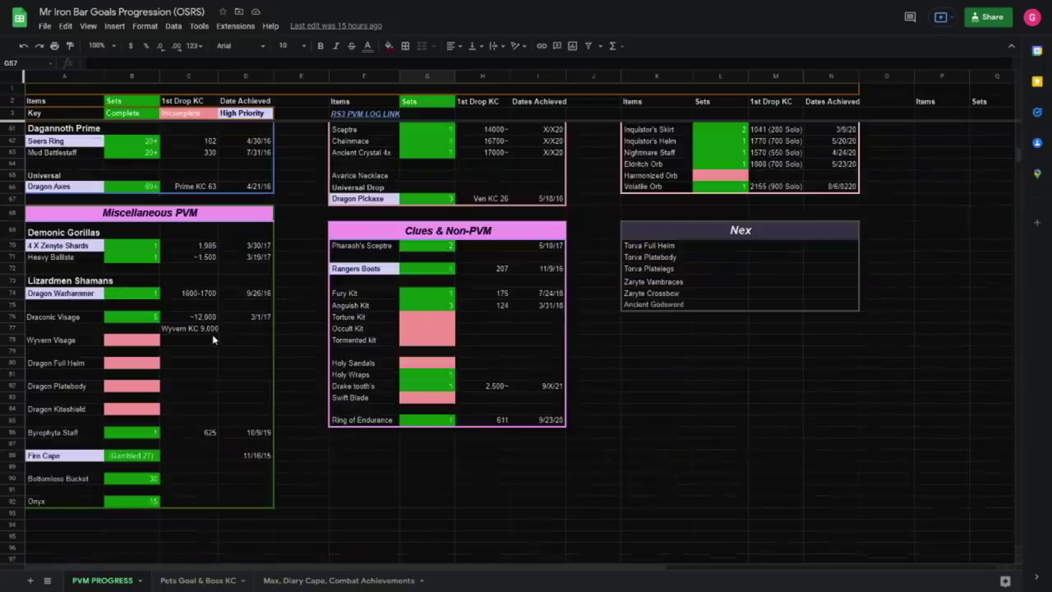
left_click(126, 245)
left_click(68, 339)
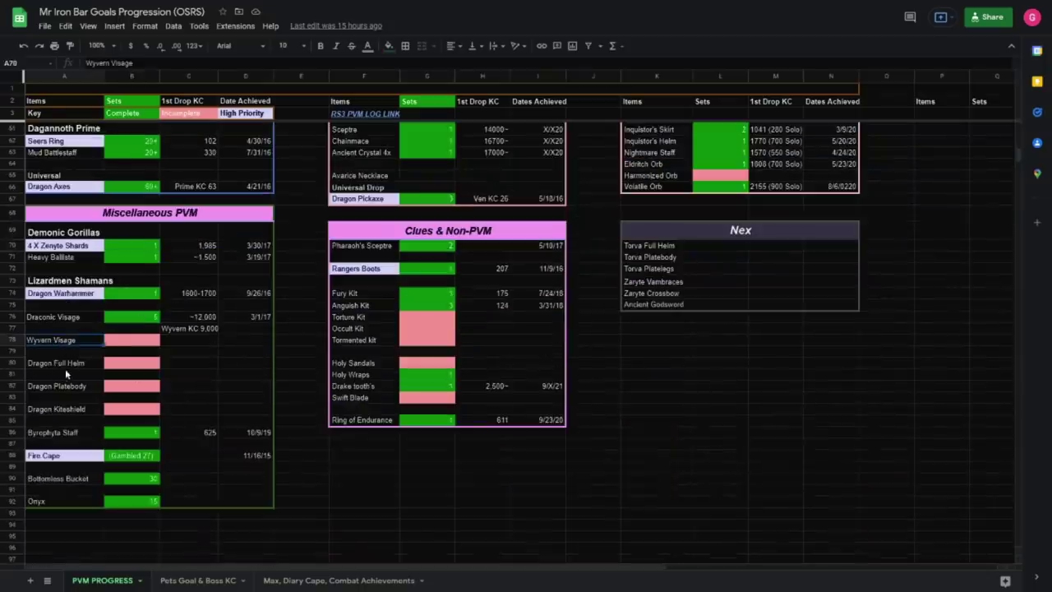
left_click(65, 366)
left_click(72, 391)
left_click(72, 409)
left_click(61, 366)
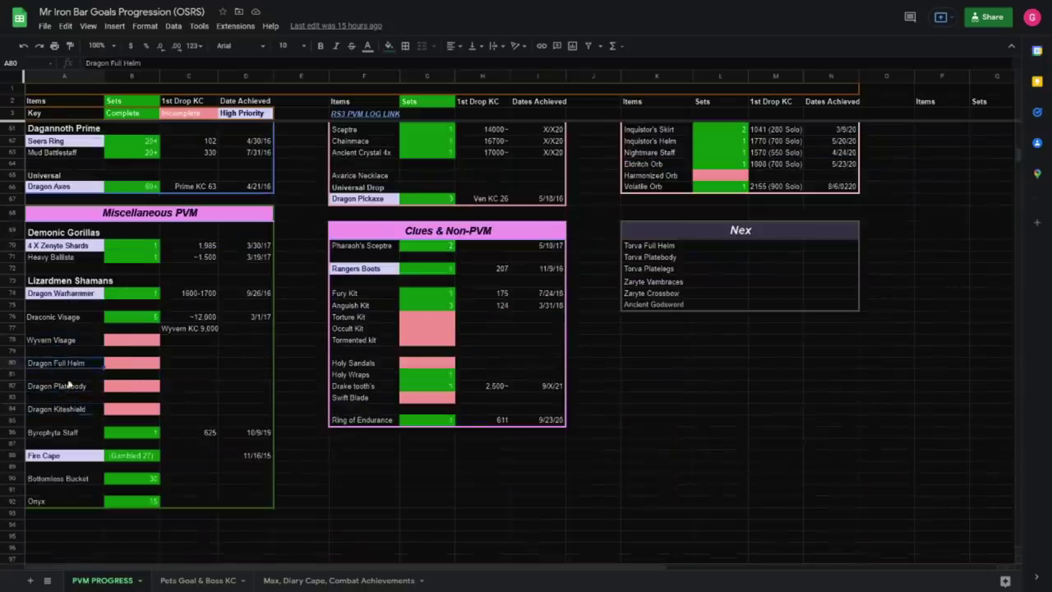
left_click(74, 402)
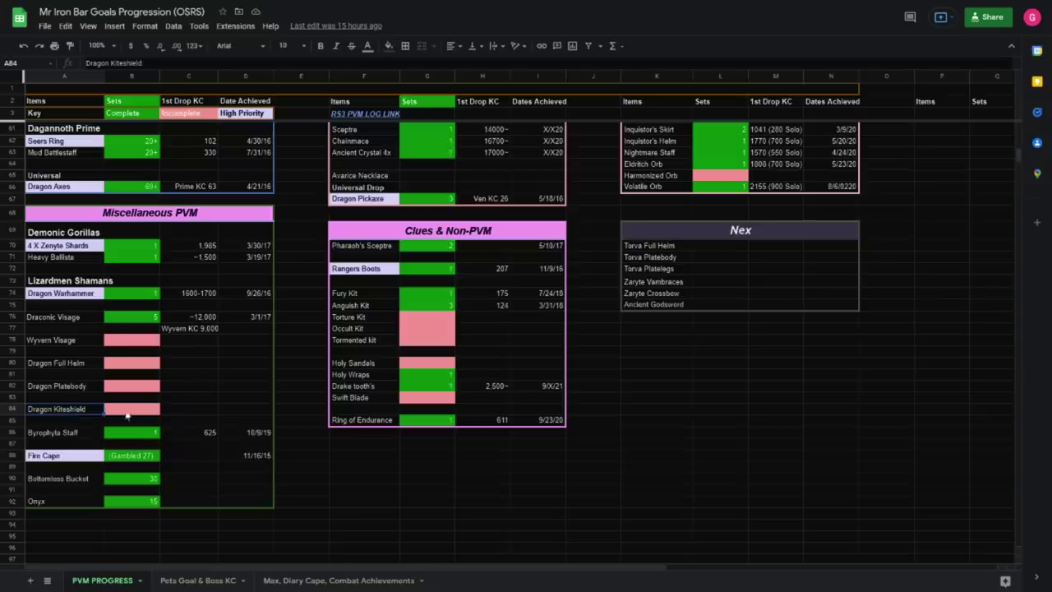
left_click(180, 412)
Step: Inspect the Clues & Non-PVM table, including the Torture, Occult and Tormented kits, Holy Sandals and Swift Blade entries
scroll(396, 356, "up", 3)
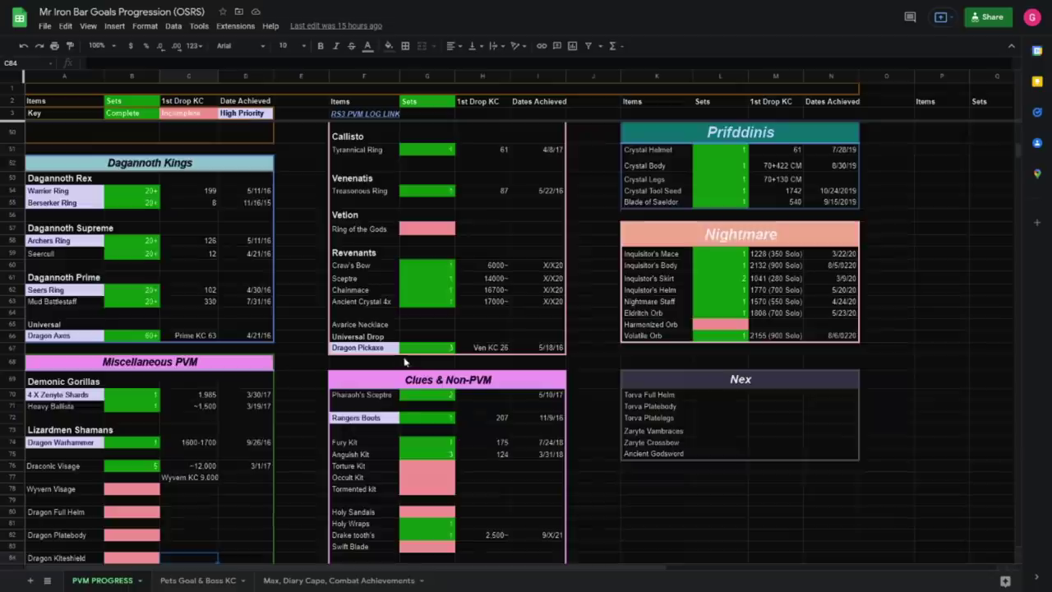
scroll(402, 362, "down", 1)
left_click(480, 402)
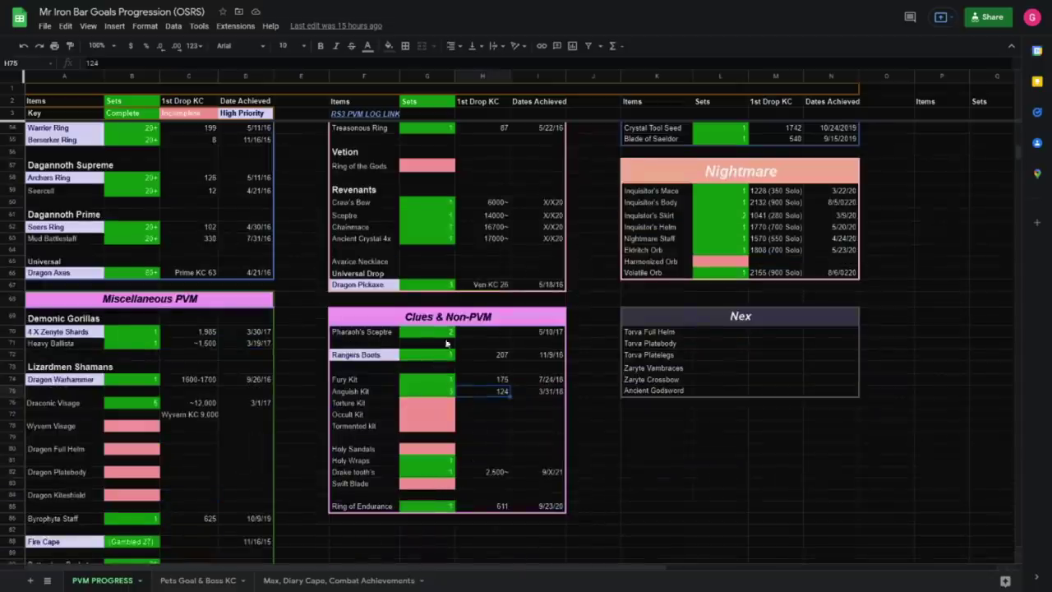
left_click(411, 417)
left_click(409, 406)
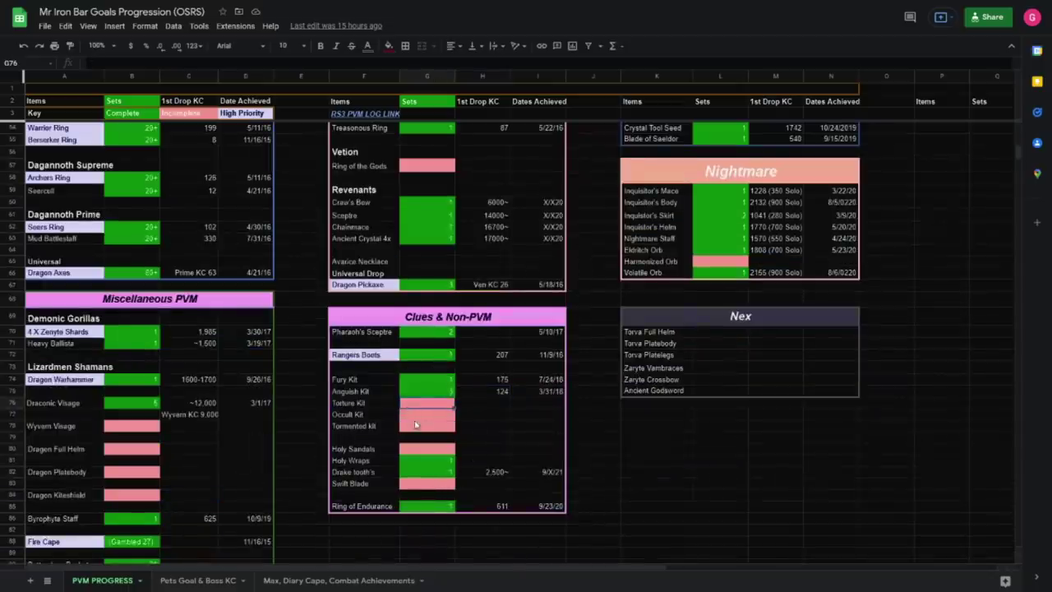
left_click(418, 424)
left_click(427, 485)
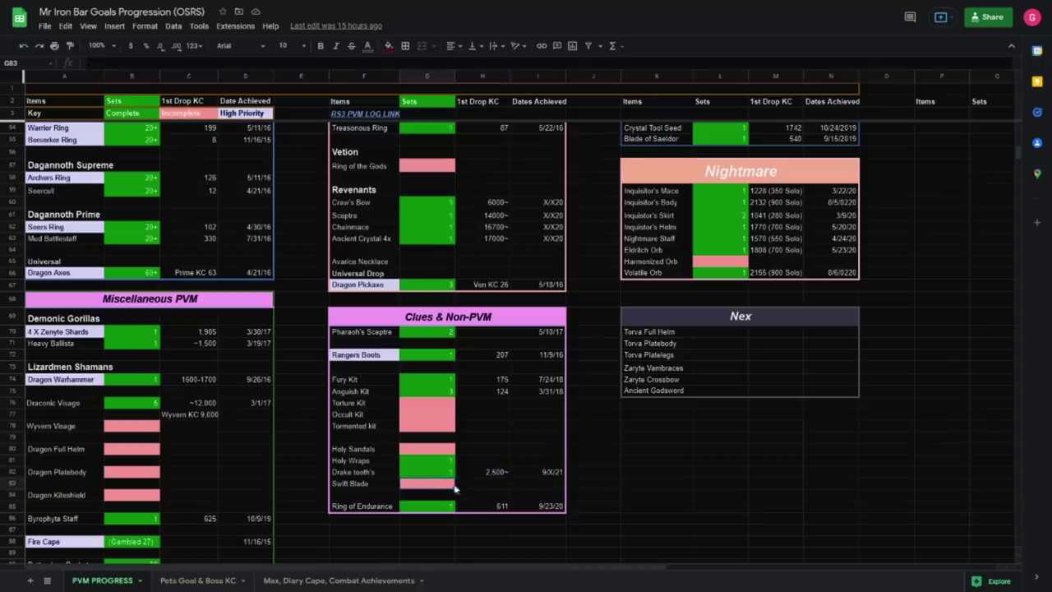
left_click(430, 454)
Step: Look through the set entries in the Chambers of Xeric and Theatre of Blood tables
scroll(472, 446, "up", 3)
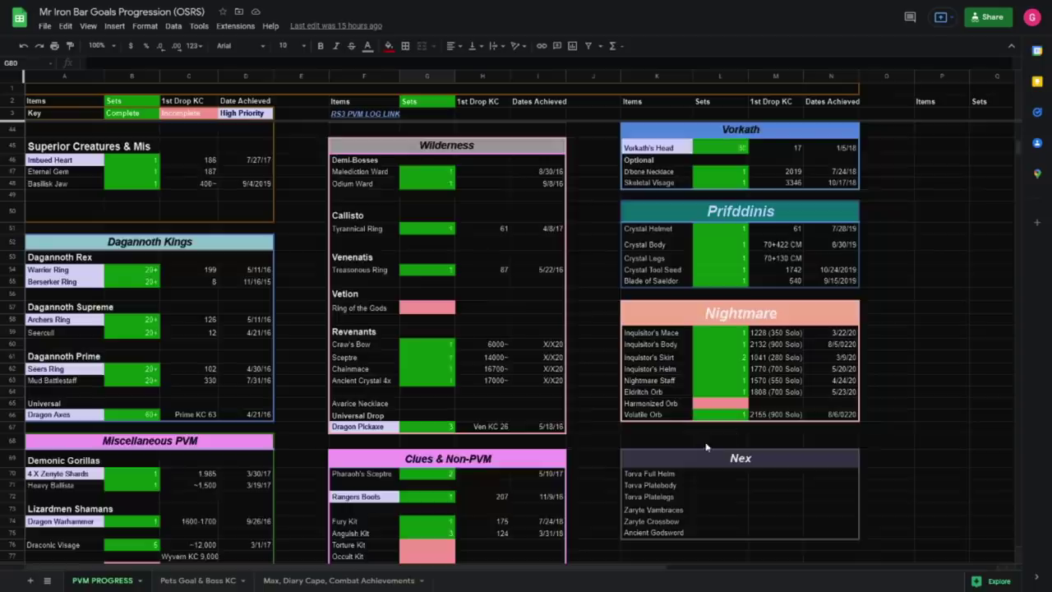
scroll(699, 441, "up", 5)
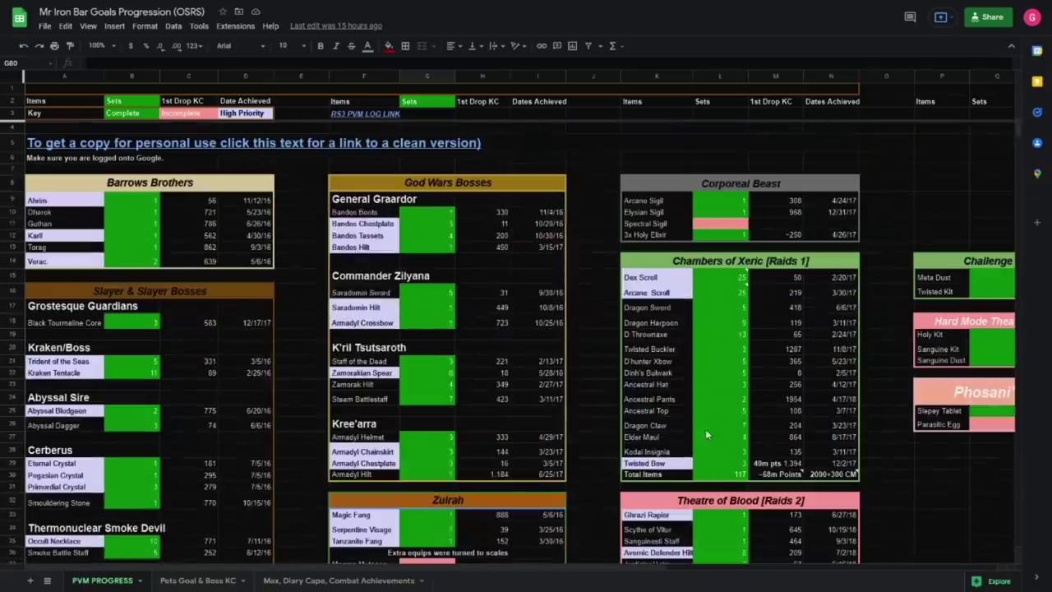
left_click(710, 322)
scroll(736, 414, "down", 1)
left_click(689, 475)
scroll(694, 444, "down", 2)
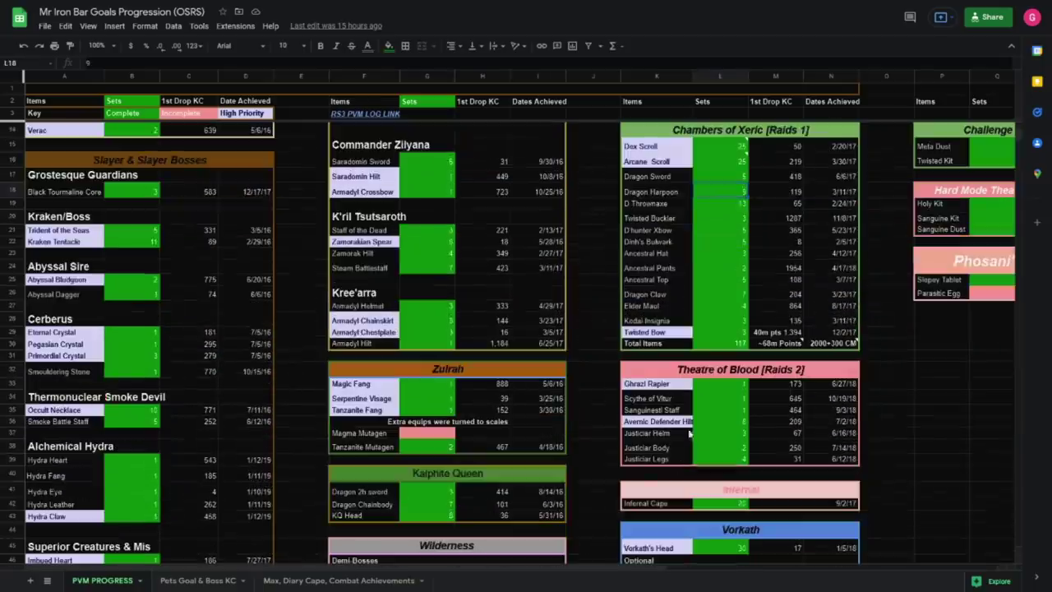
scroll(706, 415, "down", 1)
scroll(693, 394, "down", 4)
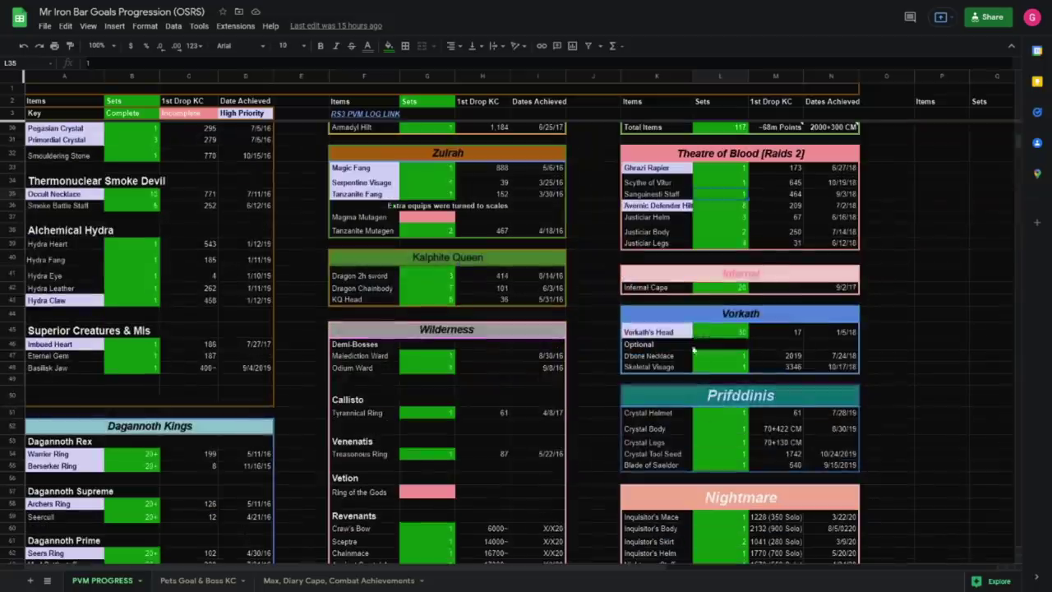
Step: Inspect the Vorkath and Prifddinis tables, including the D'bone Necklace and Crystal Tool Seed entries
left_click(692, 358)
scroll(691, 360, "down", 2)
left_click(709, 387)
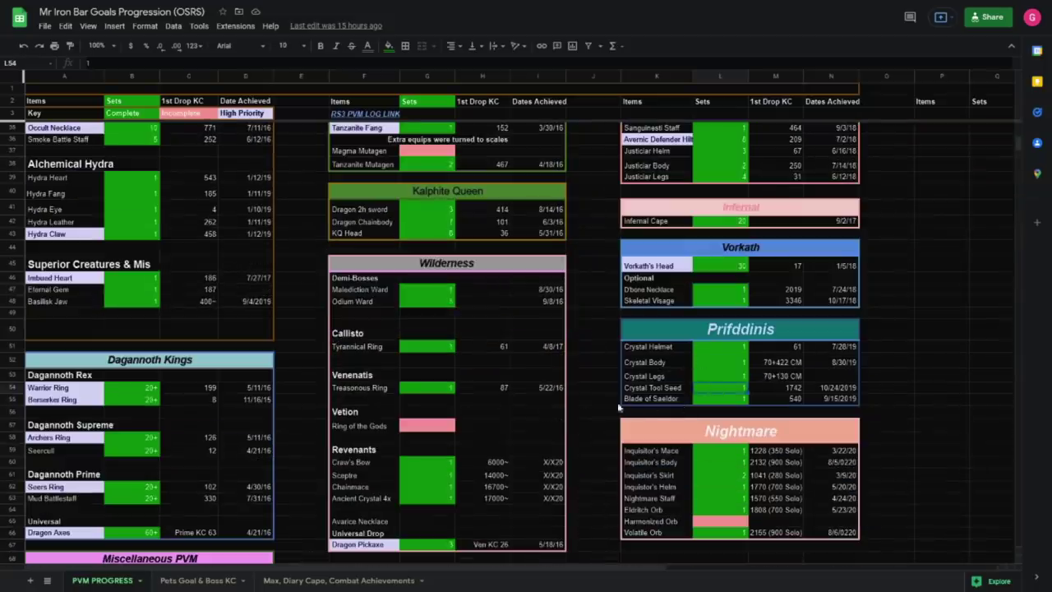
Step: Inspect the Nightmare table, including the Inquisitor's items, Harmonized Orb and Eldritch Orb entries
scroll(740, 374, "down", 2)
left_click(726, 343)
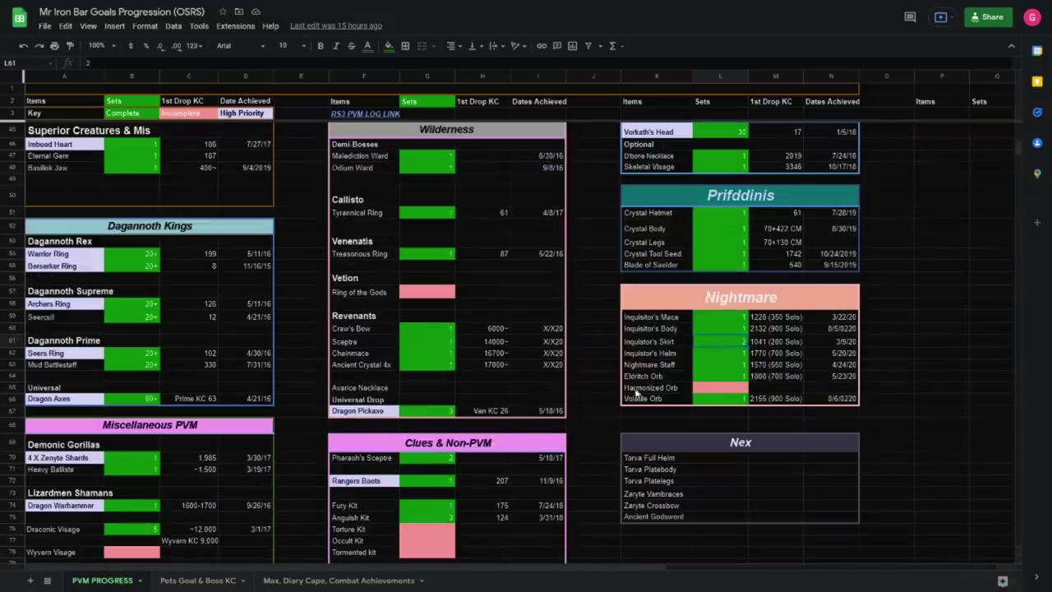
scroll(714, 381, "down", 2)
left_click(708, 325)
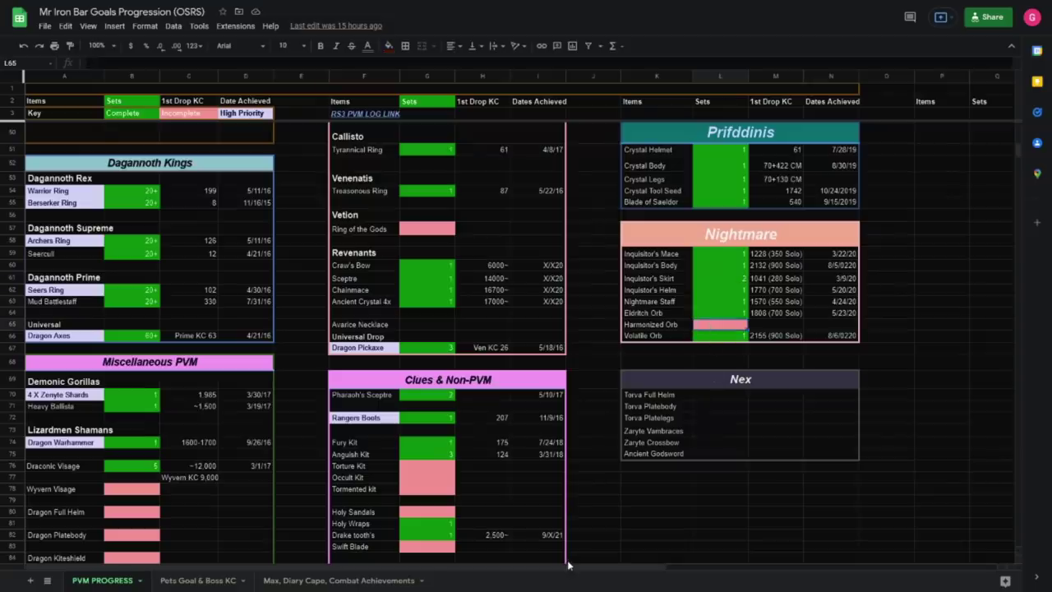
left_click_drag(567, 564, 773, 565)
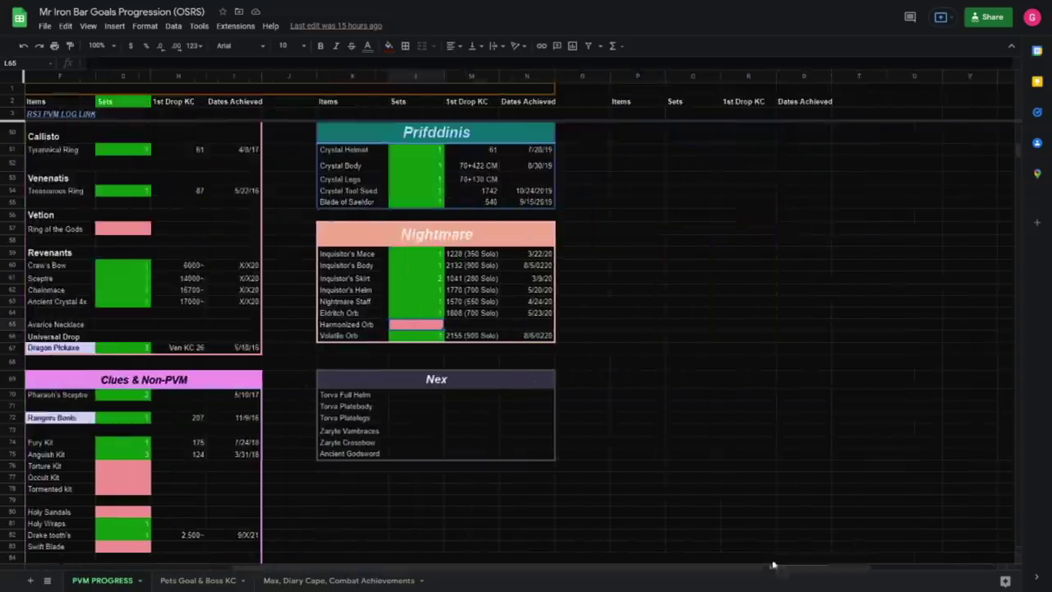
scroll(534, 436, "up", 2)
left_click(348, 331)
left_click(353, 376)
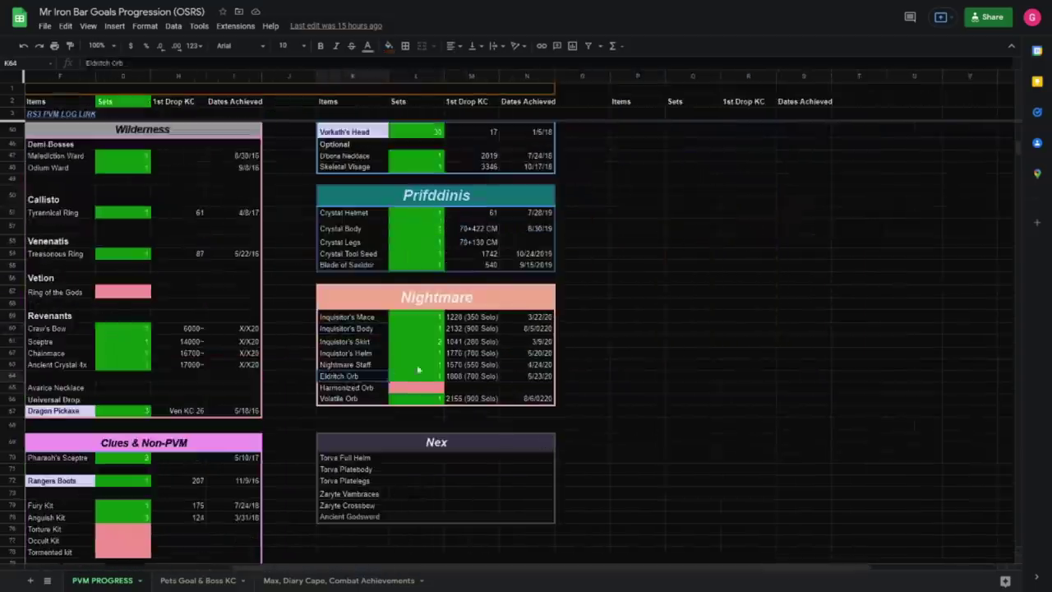
Step: Inspect the Challenge Mode Raids 1 and Hard Mode Theatre of Blood tables, including Meta Dust and Sanguine Kit
scroll(490, 329, "up", 8)
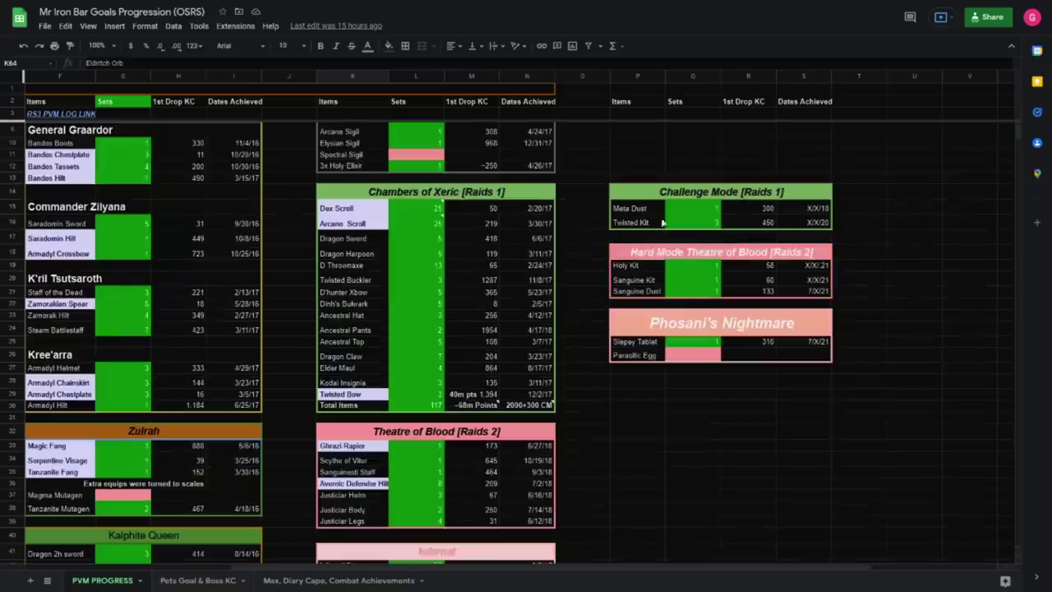
left_click(678, 268)
left_click(728, 218)
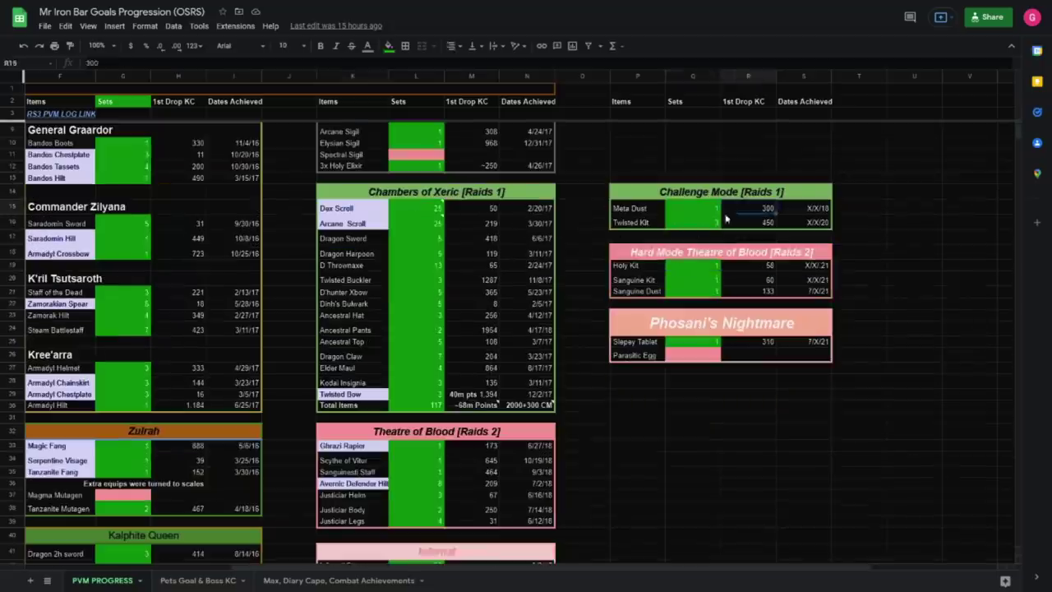
left_click(673, 274)
left_click(674, 209)
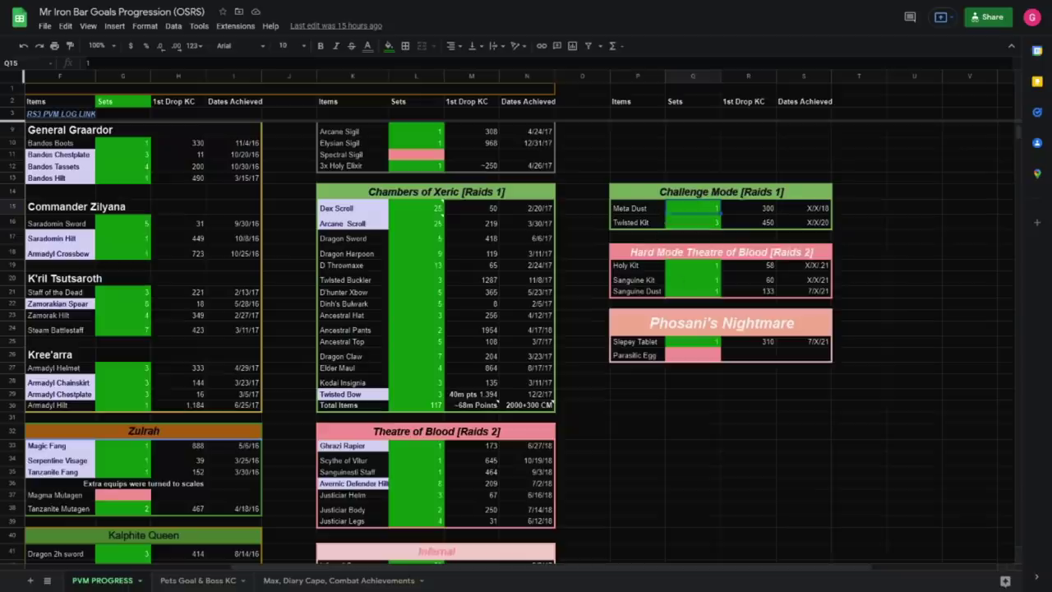
left_click(671, 279)
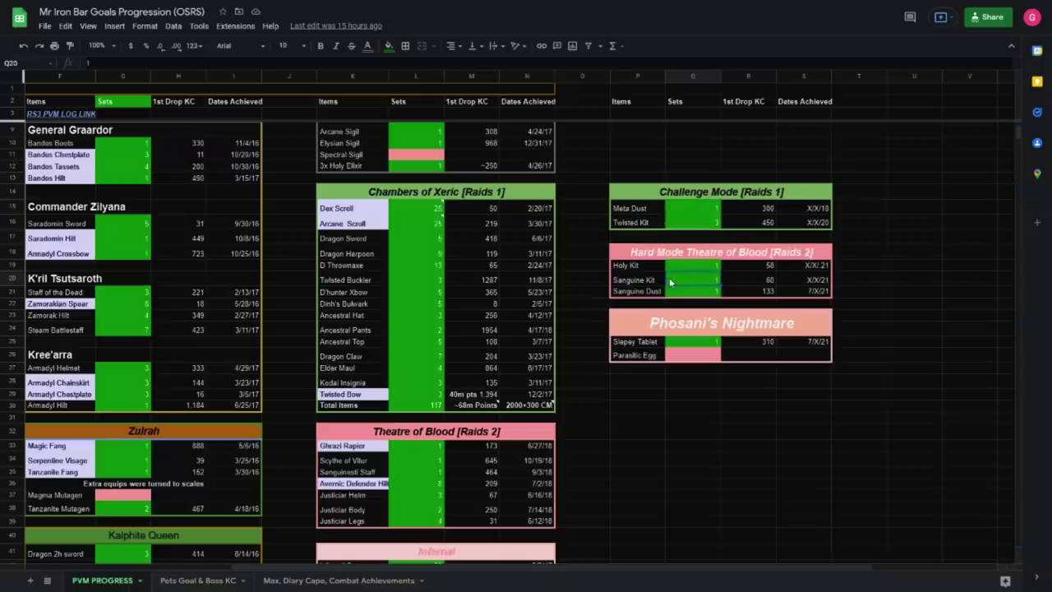
Step: Inspect the Parasitic Egg and Slepey Tablet entries under Phosani's Nightmare, comparing them with the regular Nightmare table
scroll(678, 274, "down", 1)
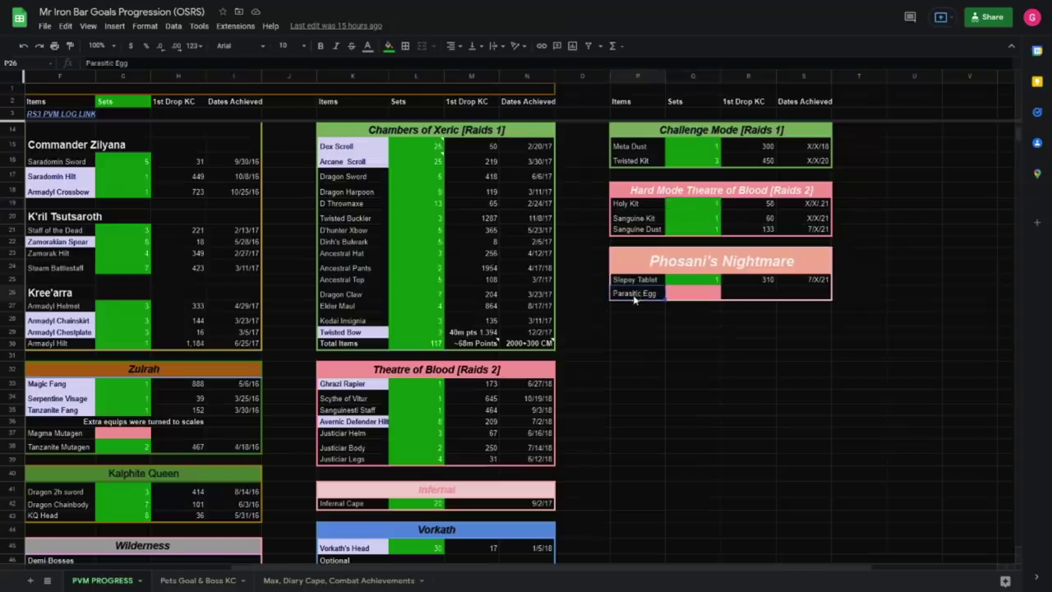
left_click(682, 297)
left_click(639, 296)
left_click(695, 296)
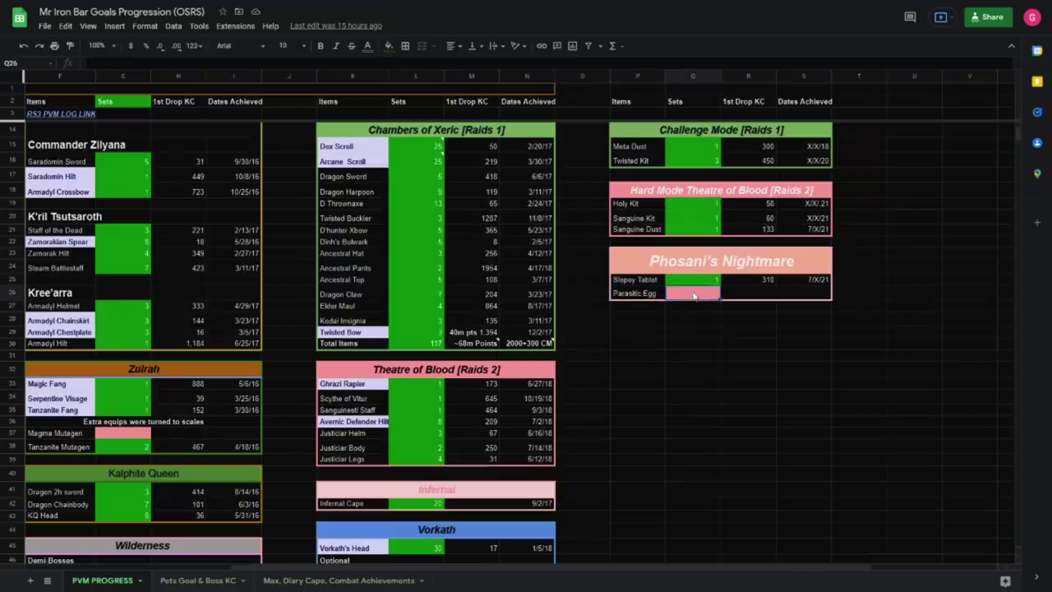
scroll(742, 309, "down", 1)
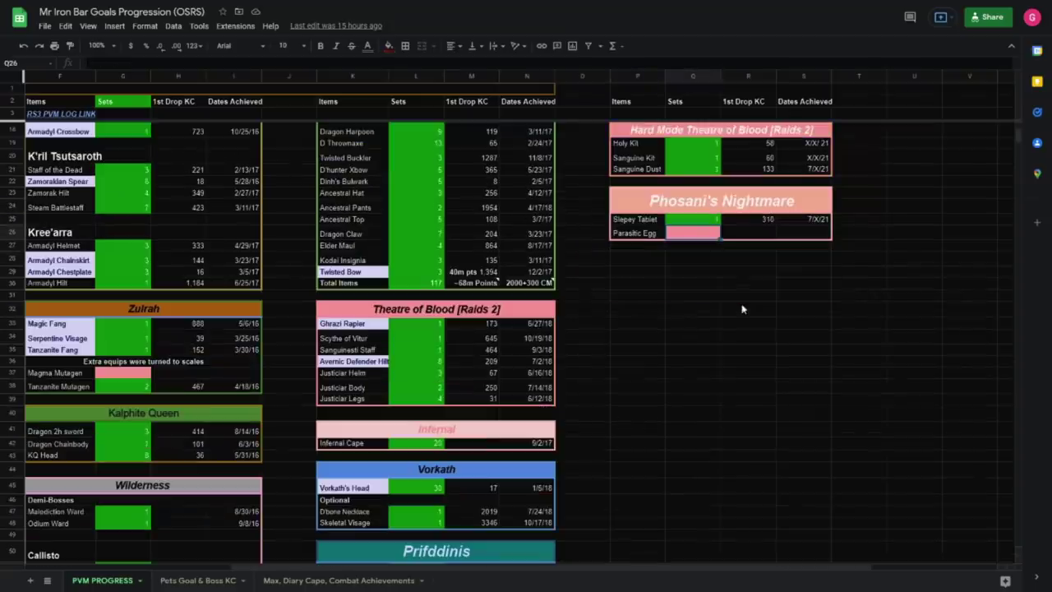
left_click(739, 234)
scroll(604, 377, "down", 8)
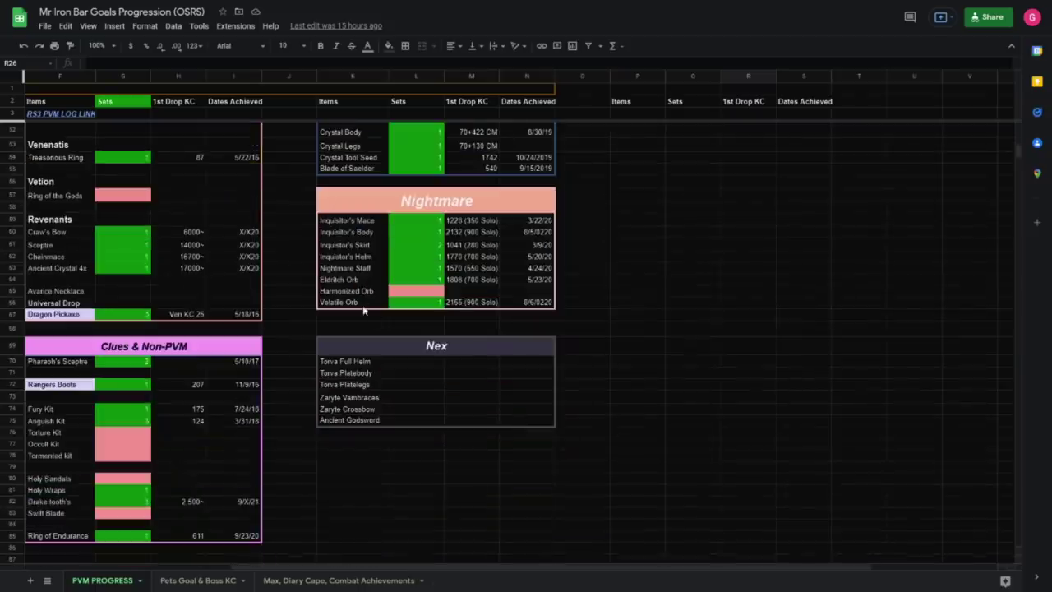
scroll(657, 272, "up", 7)
left_click(681, 158)
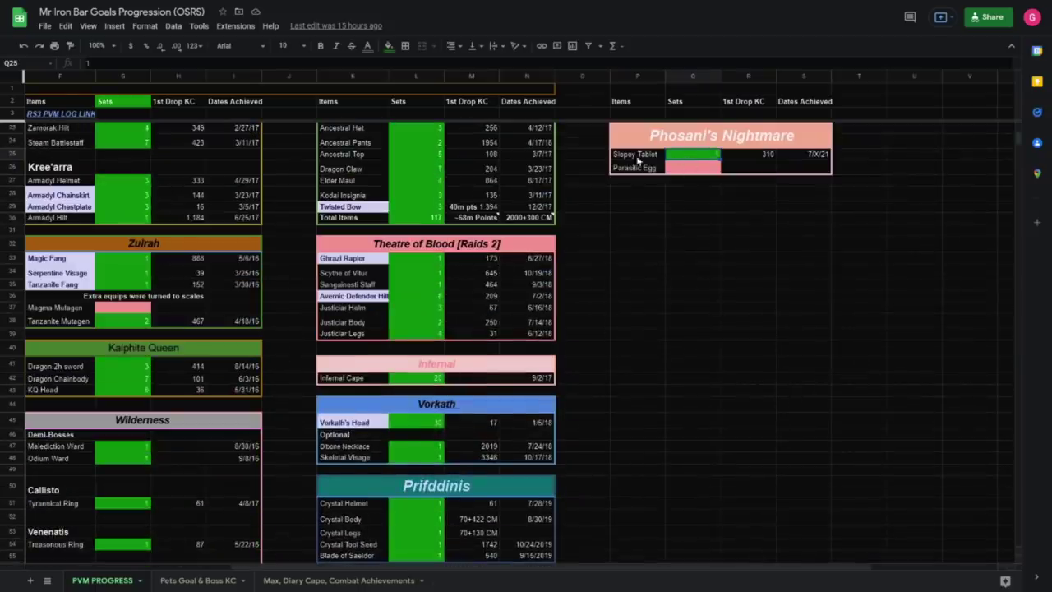
Step: Inspect the Nex table's item list, including Zaryte Vambraces, Ancient Godsword and Torva Full Helm
scroll(678, 319, "down", 7)
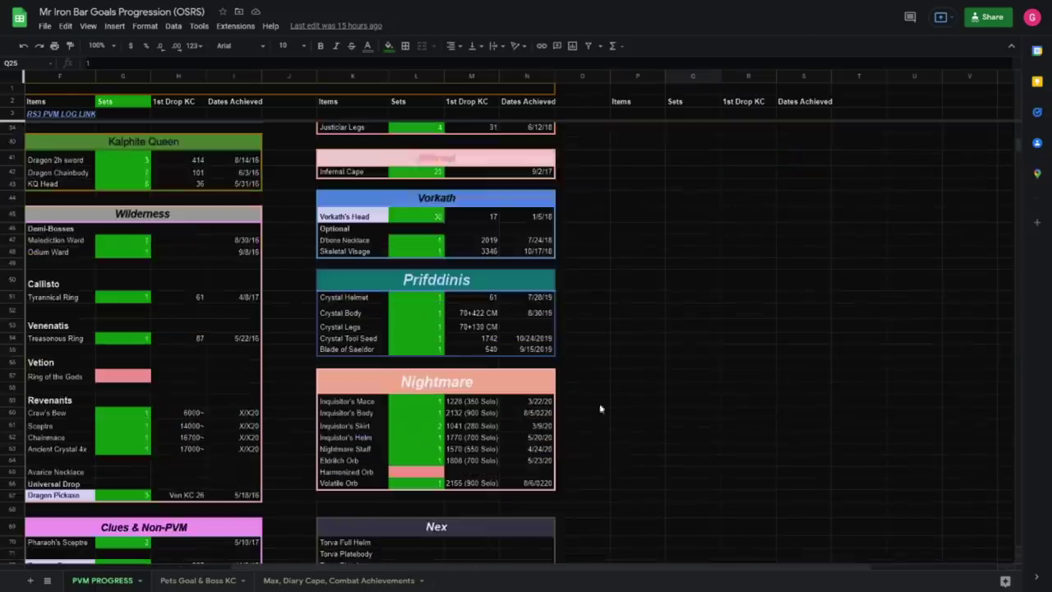
scroll(419, 440, "down", 2)
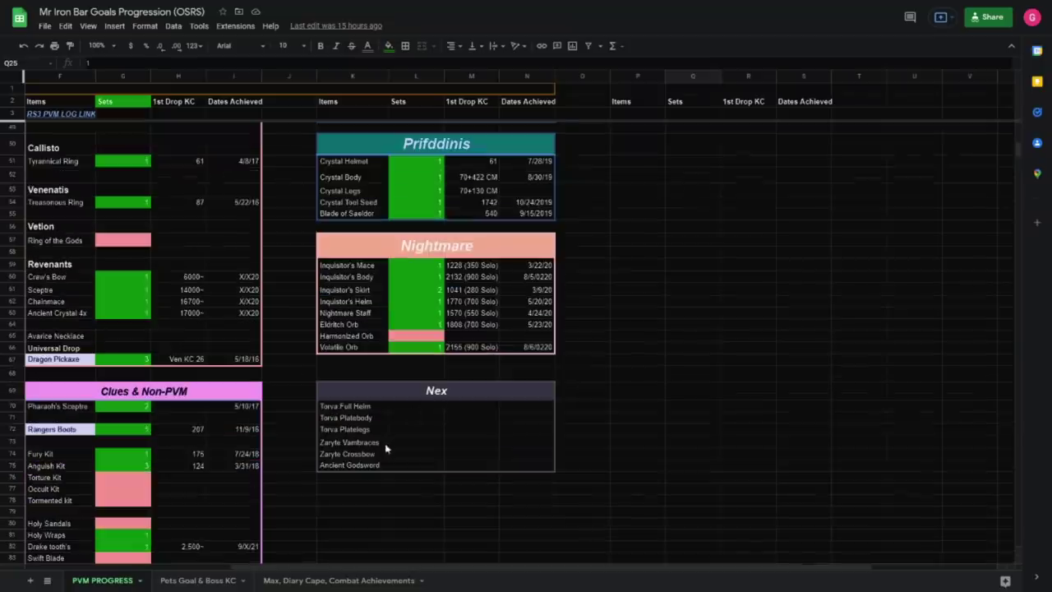
left_click(384, 438)
scroll(423, 423, "down", 3)
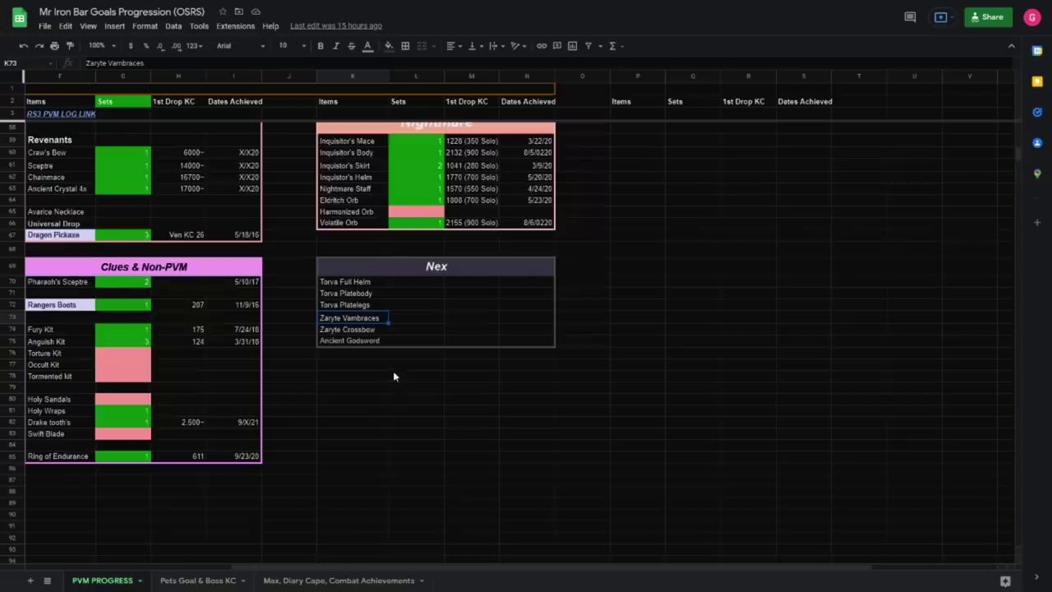
scroll(394, 377, "up", 2)
left_click(360, 402)
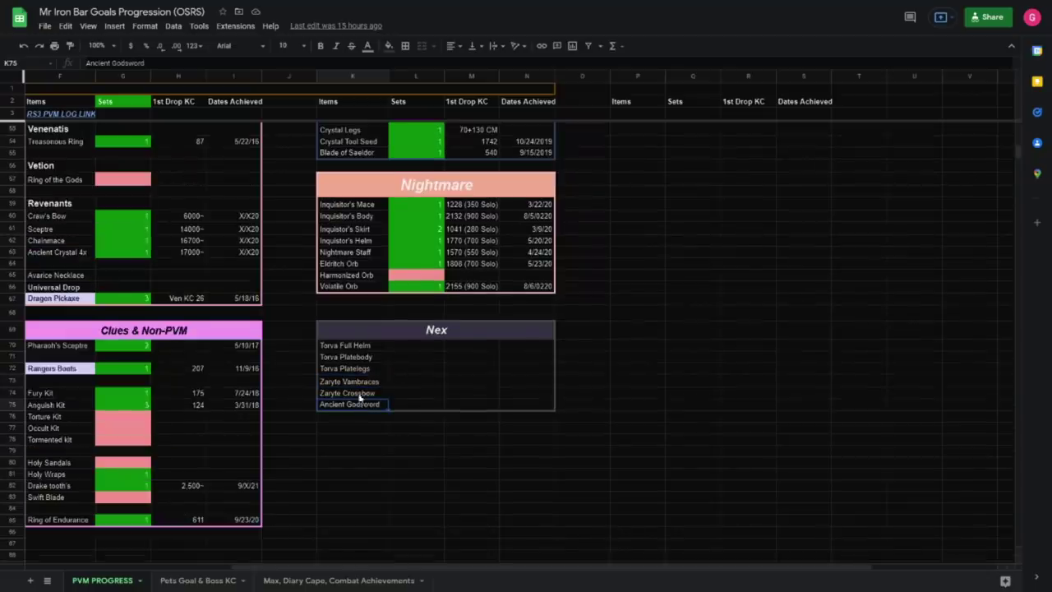
left_click(342, 346)
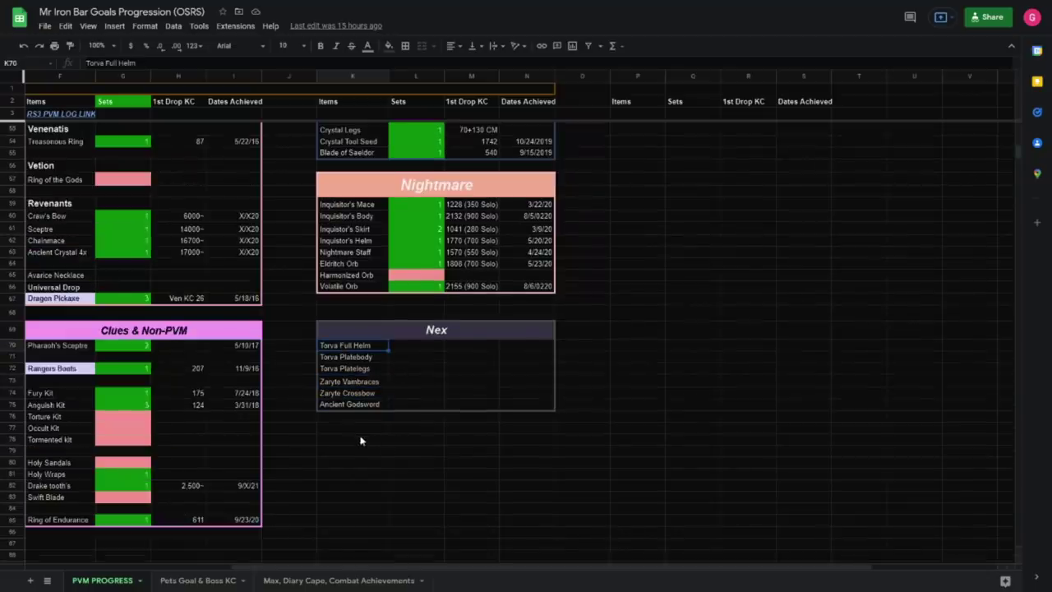
Step: Inspect the Nex table's remaining entries one by one, from Torva Platebody through Zaryte Vambraces and Zaryte Crossbow to Ancient Godsword
key("ctrl+plus")
key("ctrl+plus")
key("ctrl+plus")
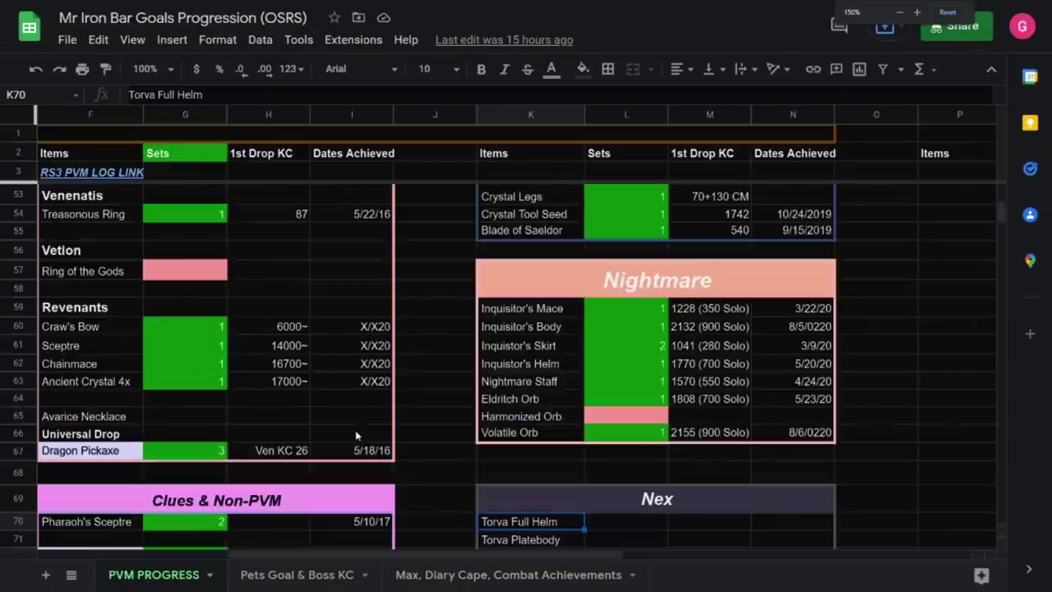
scroll(377, 431, "down", 3)
left_click(541, 339)
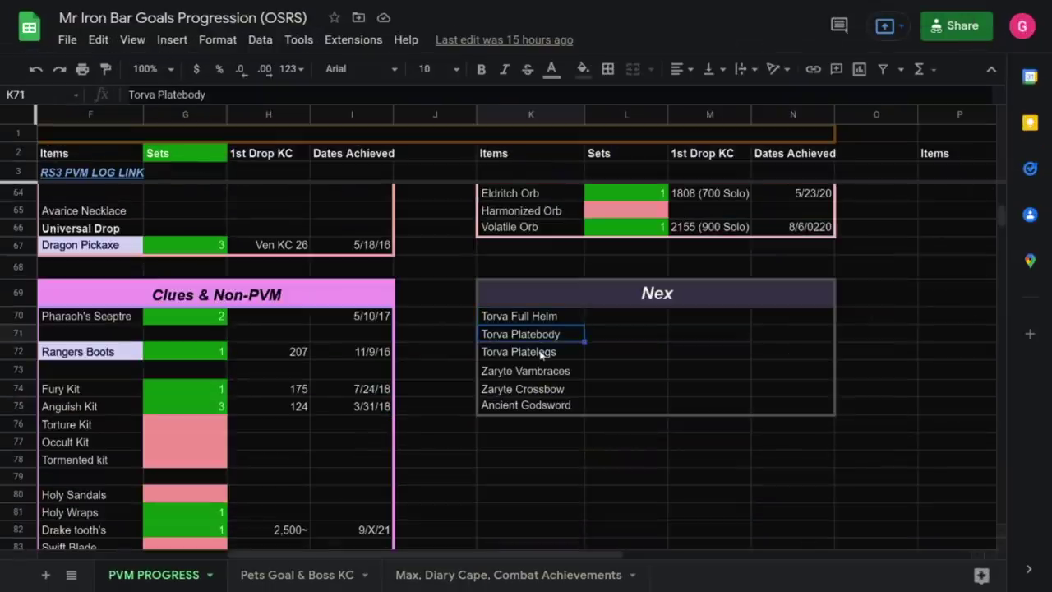
left_click(541, 353)
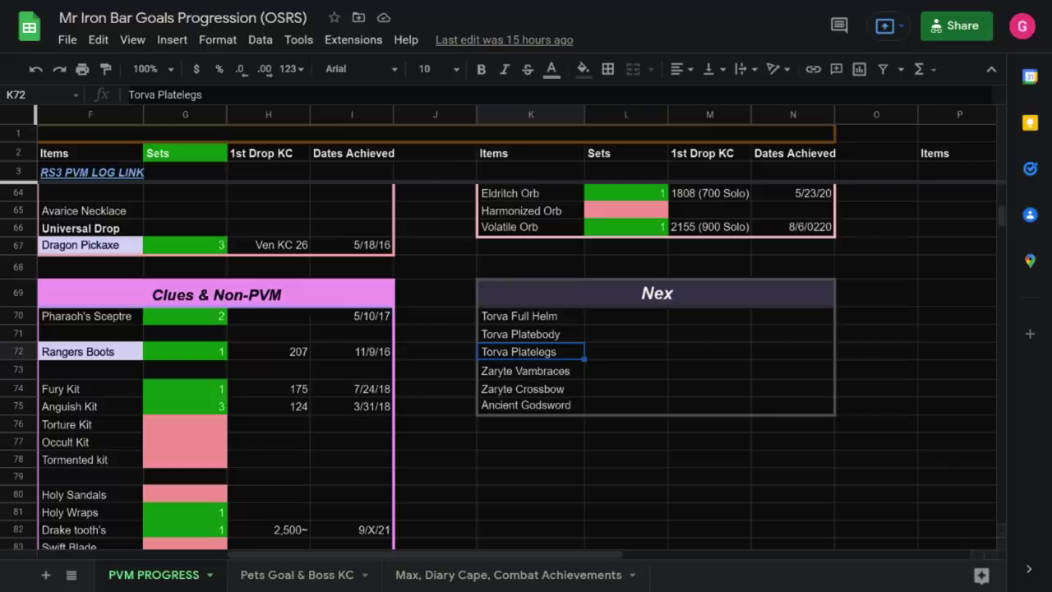
left_click(576, 376)
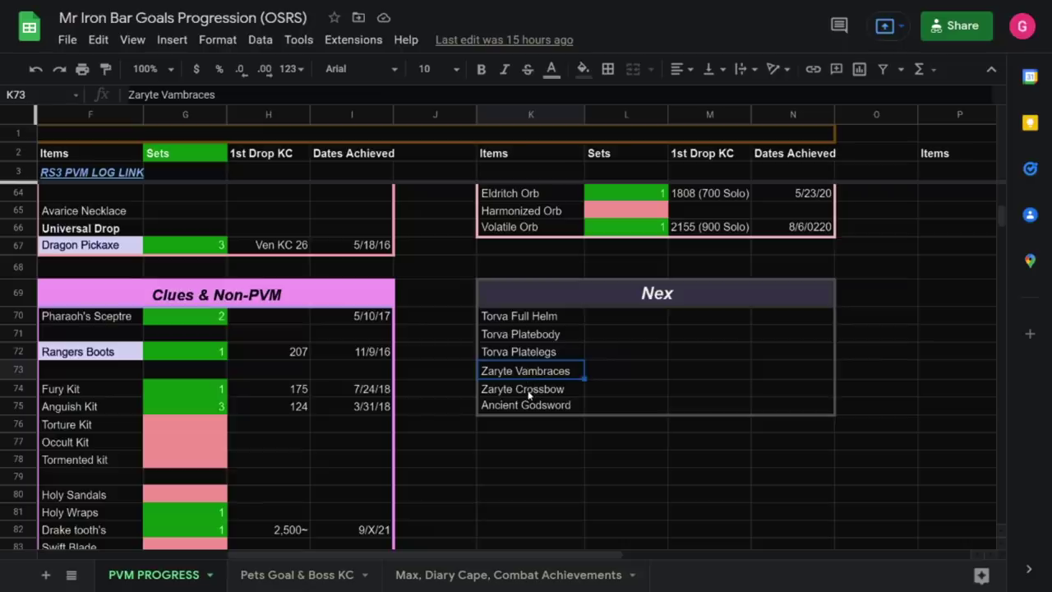
left_click(531, 396)
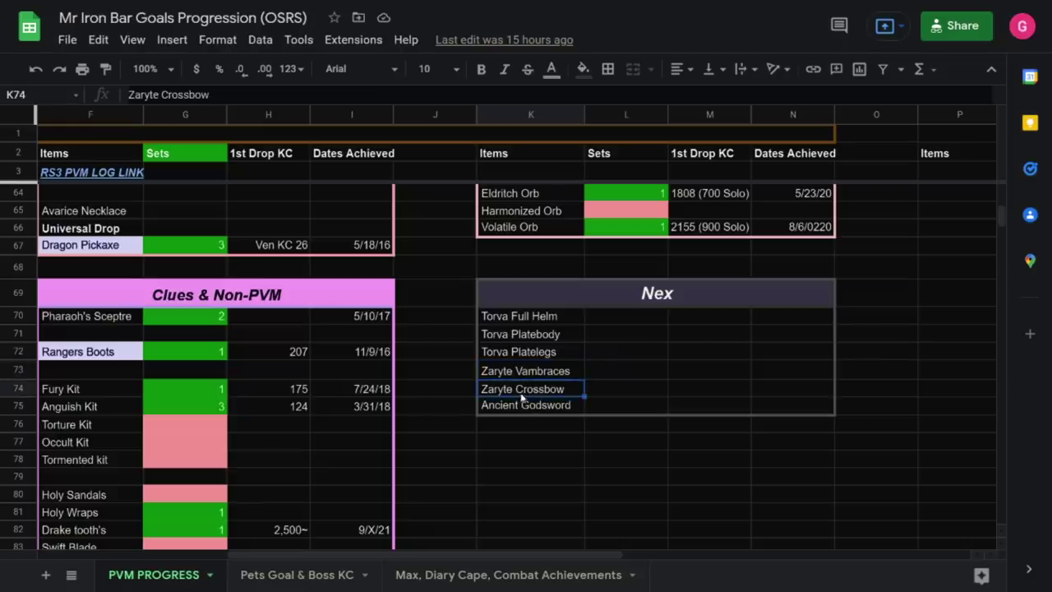
left_click(508, 405)
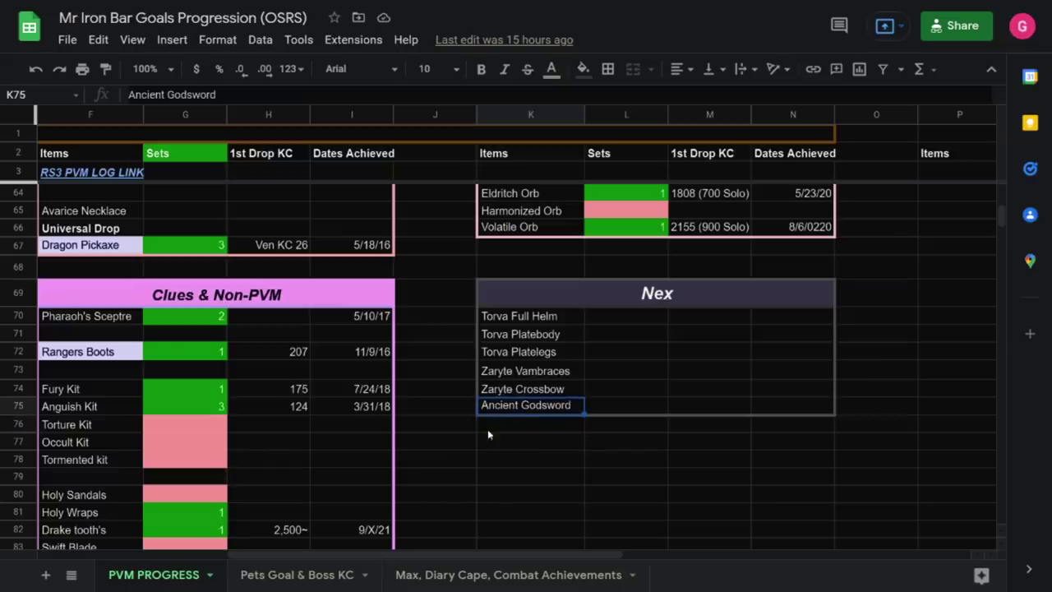
scroll(428, 493, "up", 5)
scroll(345, 542, "down", 5)
Step: Open the Pets Goal & Boss KC sheet and look through its Desired Pets list with the kill counts
left_click(296, 574)
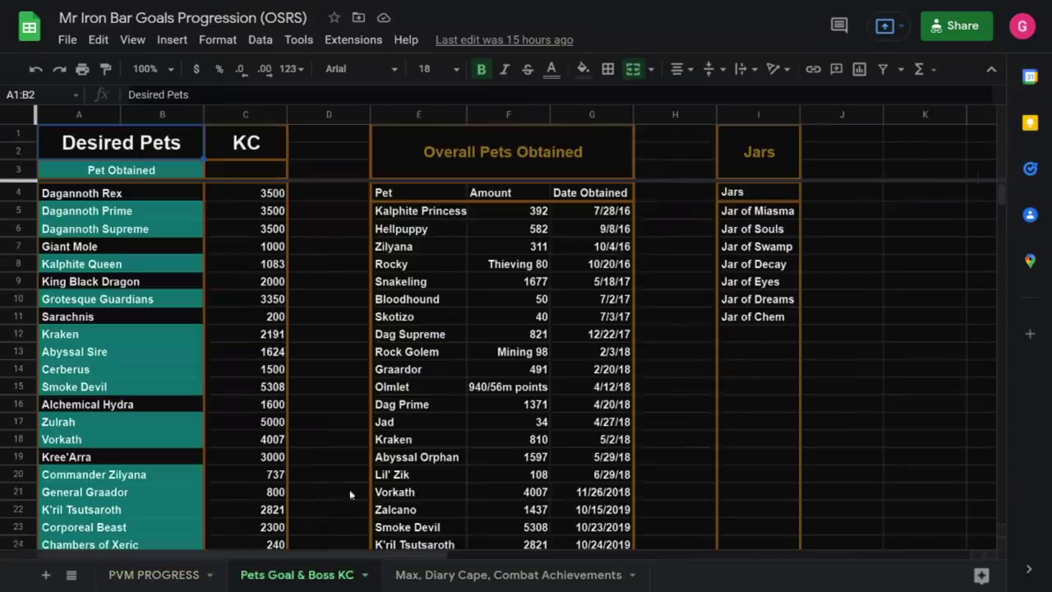
scroll(361, 452, "down", 2)
scroll(127, 249, "up", 2)
left_click(213, 203)
scroll(241, 360, "down", 4)
scroll(271, 435, "up", 2)
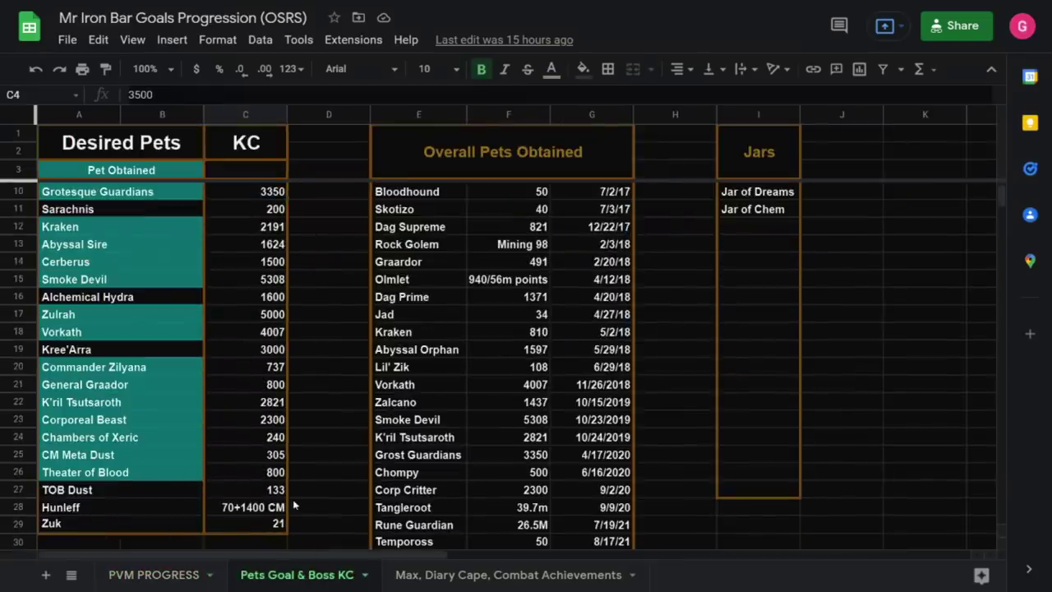
scroll(274, 505, "up", 3)
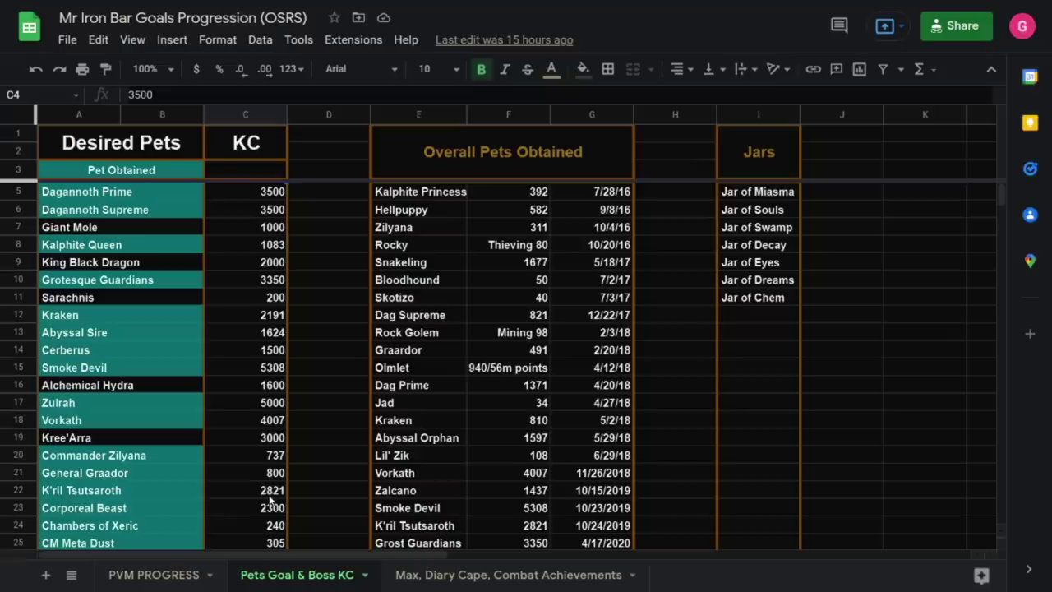
Step: Examine individual kill counts in the Desired Pets table, including Dagannoth Rex, Sarachnis and Cerberus, down to the skilling pets
left_click(269, 440)
scroll(265, 411, "up", 1)
left_click(264, 199)
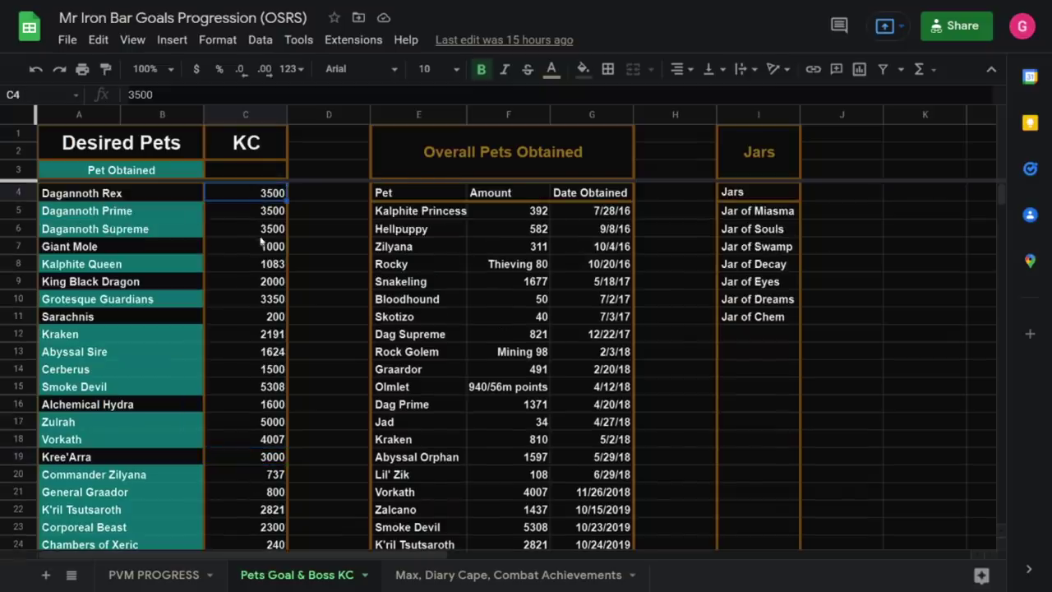
left_click(260, 233)
left_click(250, 322)
left_click(252, 371)
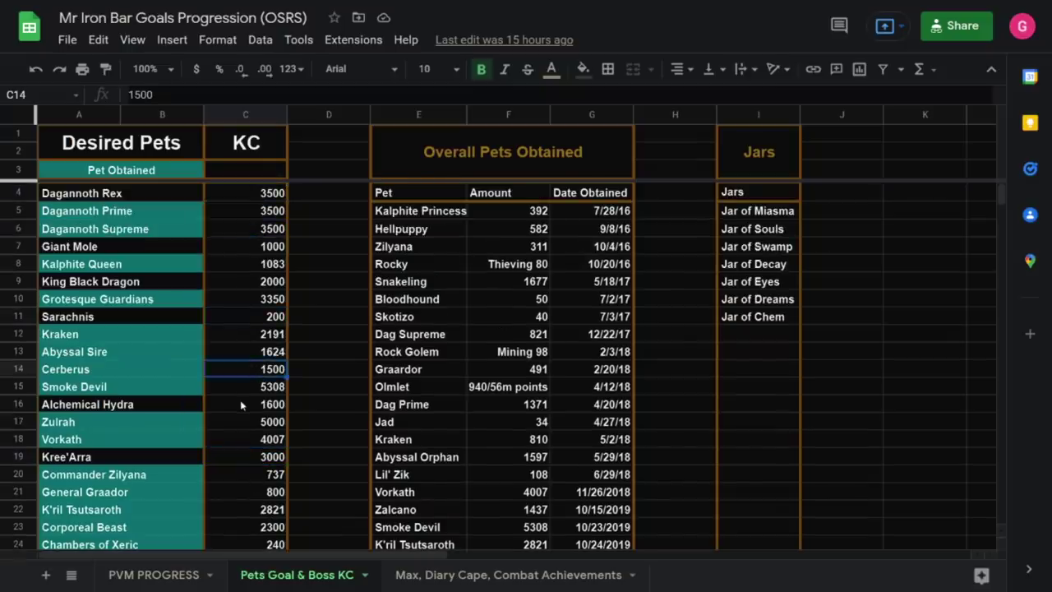
scroll(240, 400, "down", 5)
scroll(240, 400, "up", 5)
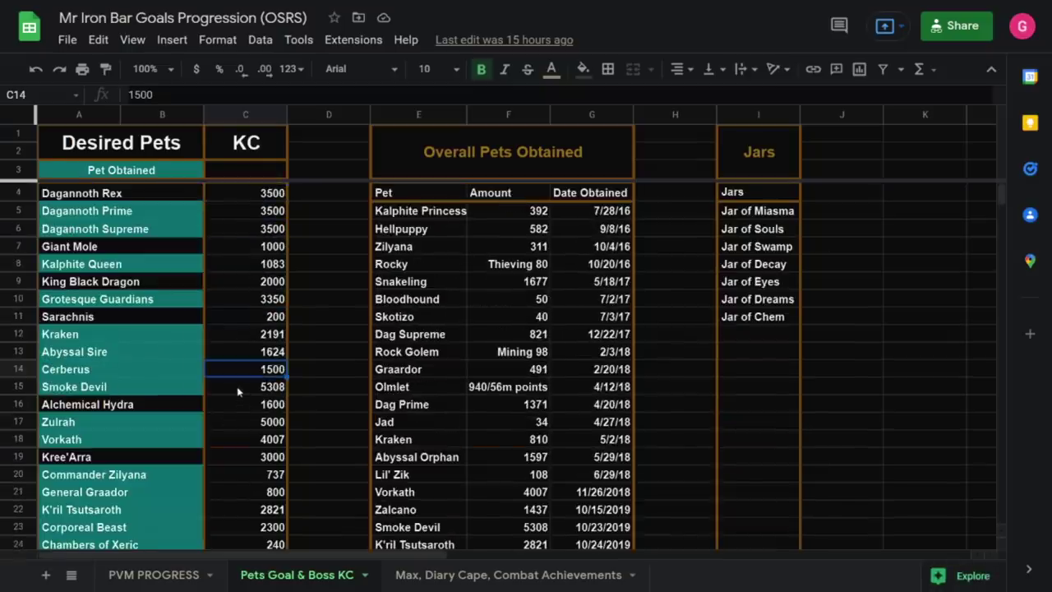
scroll(240, 393, "down", 2)
scroll(238, 376, "up", 2)
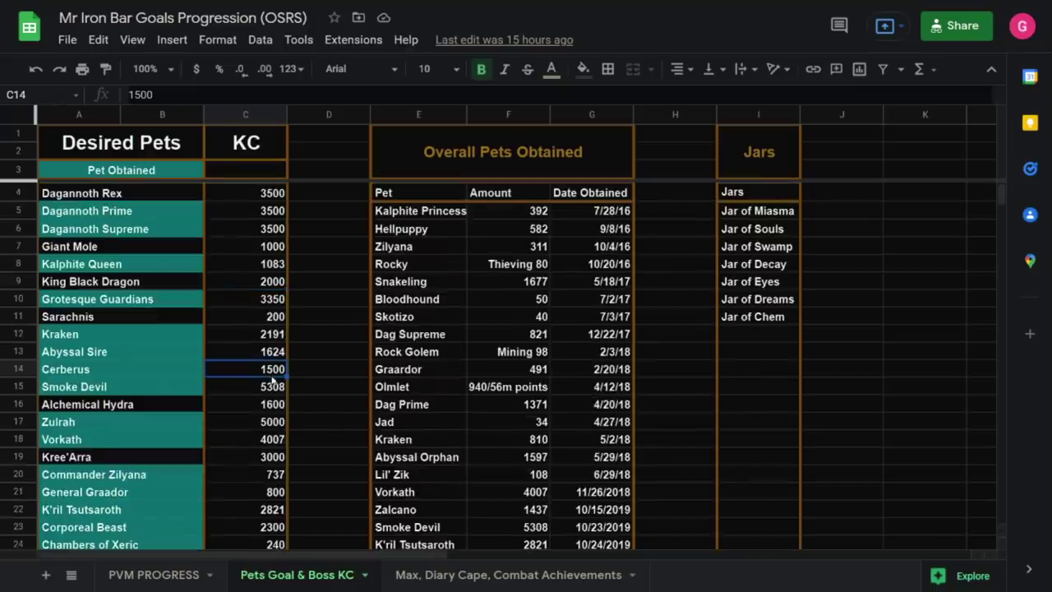
scroll(272, 380, "down", 6)
scroll(247, 448, "up", 2)
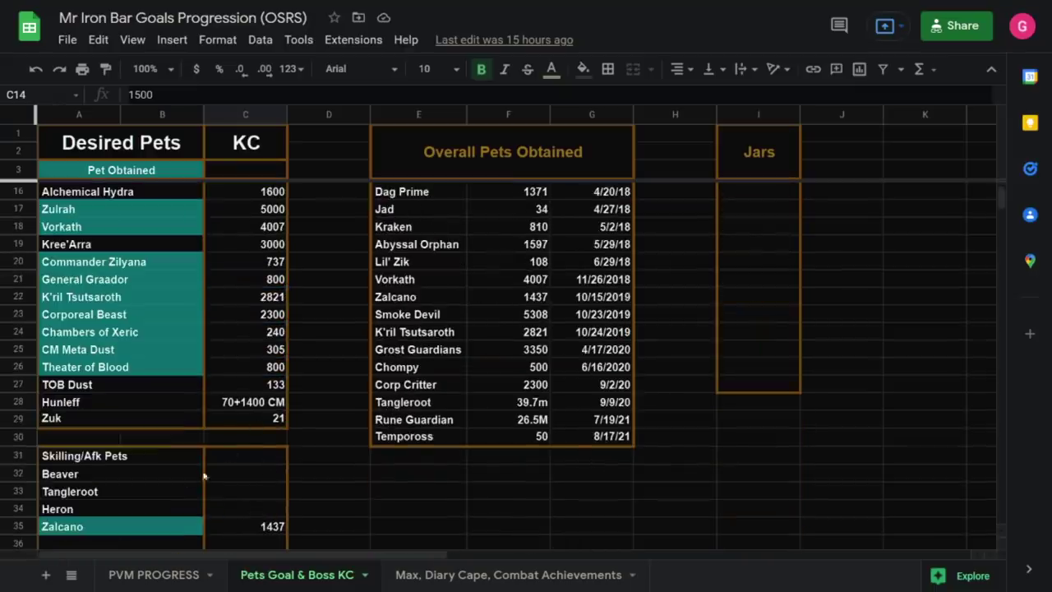
Step: Enter 31m as the KC for Tangleroot under Skilling/Afk Pets
left_click(71, 511)
left_click(208, 491)
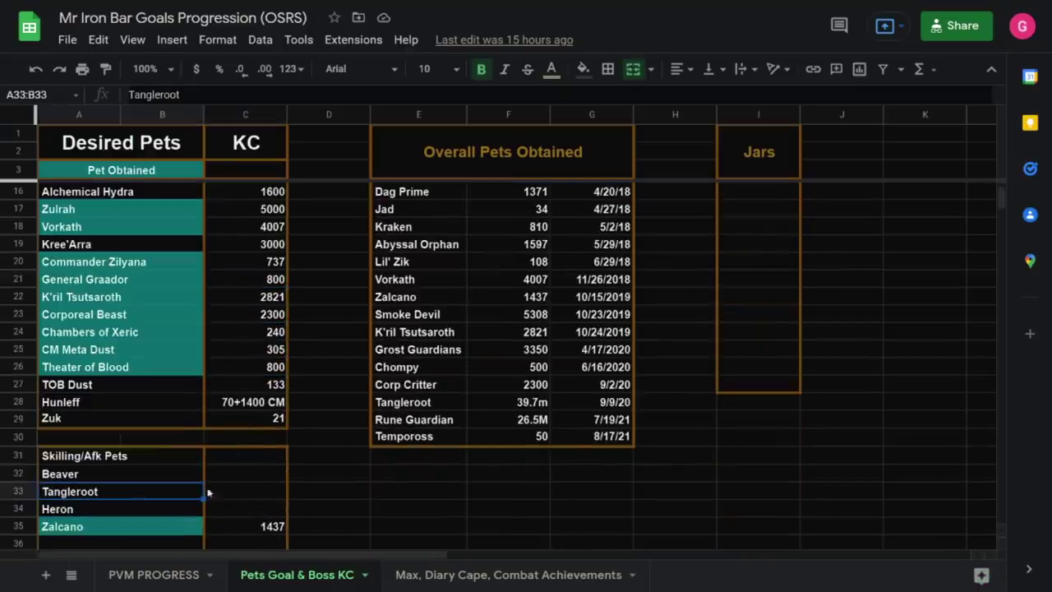
left_click(255, 492)
type("31")
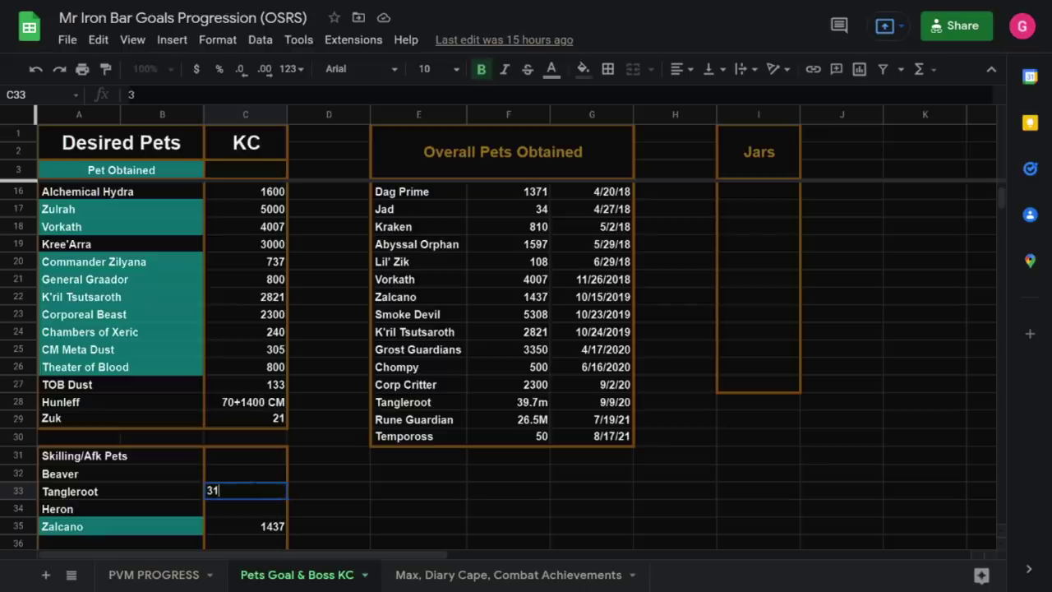
type("m")
left_click(323, 492)
Step: Right-align the Tangleroot KC cell under Skilling/Afk Pets and set its value to 40m
left_click(275, 493)
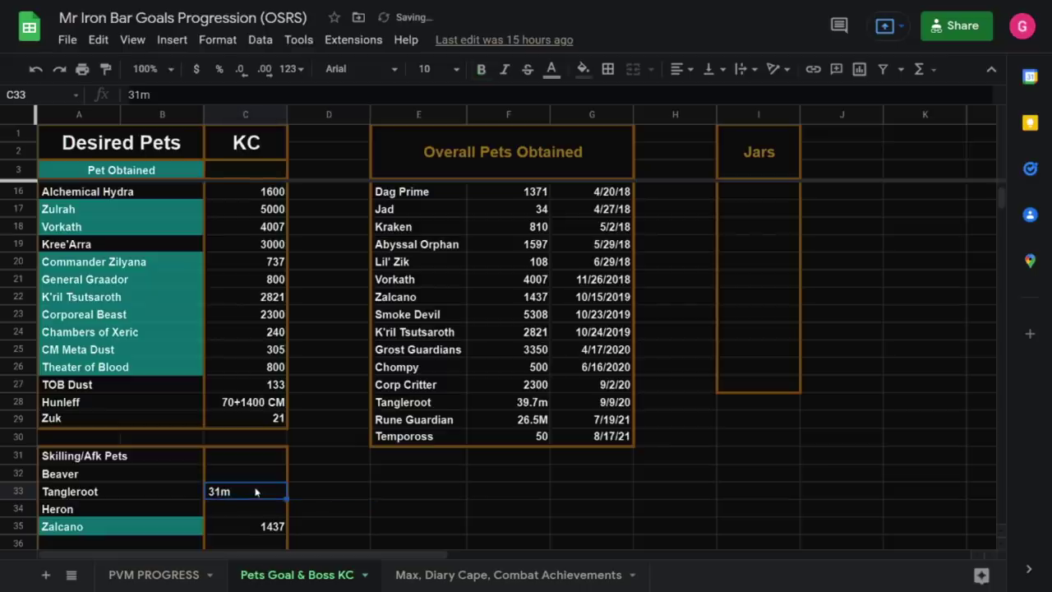
left_click(682, 69)
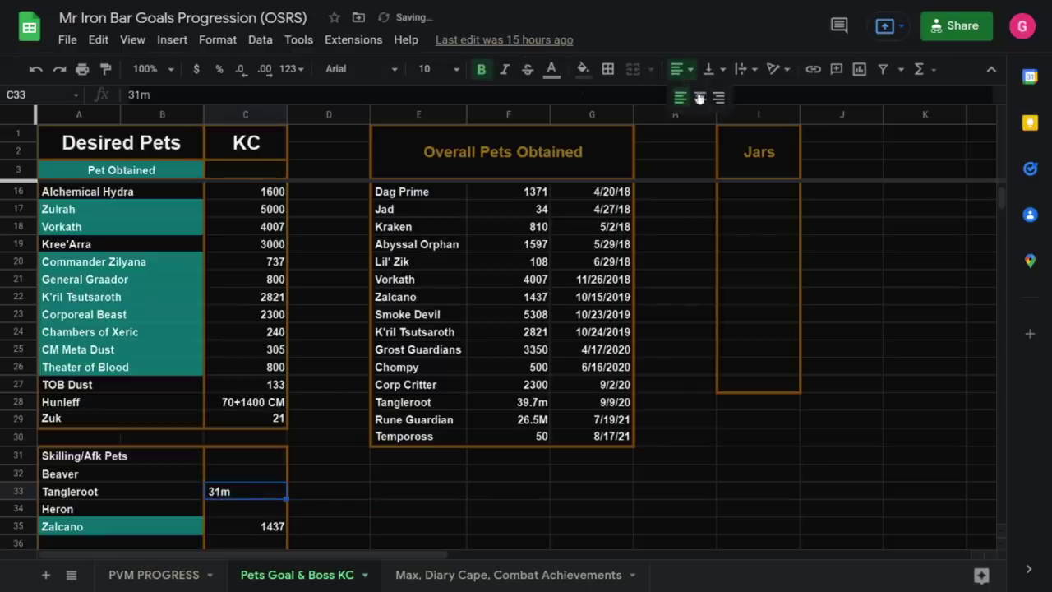
left_click(703, 99)
left_click(398, 419)
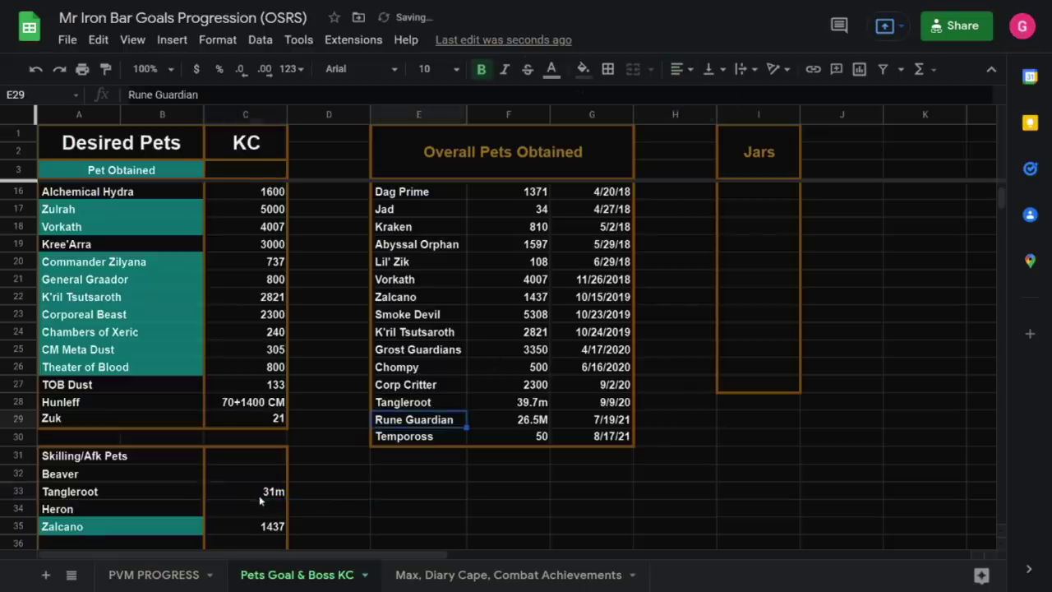
left_click(259, 495)
type("40m")
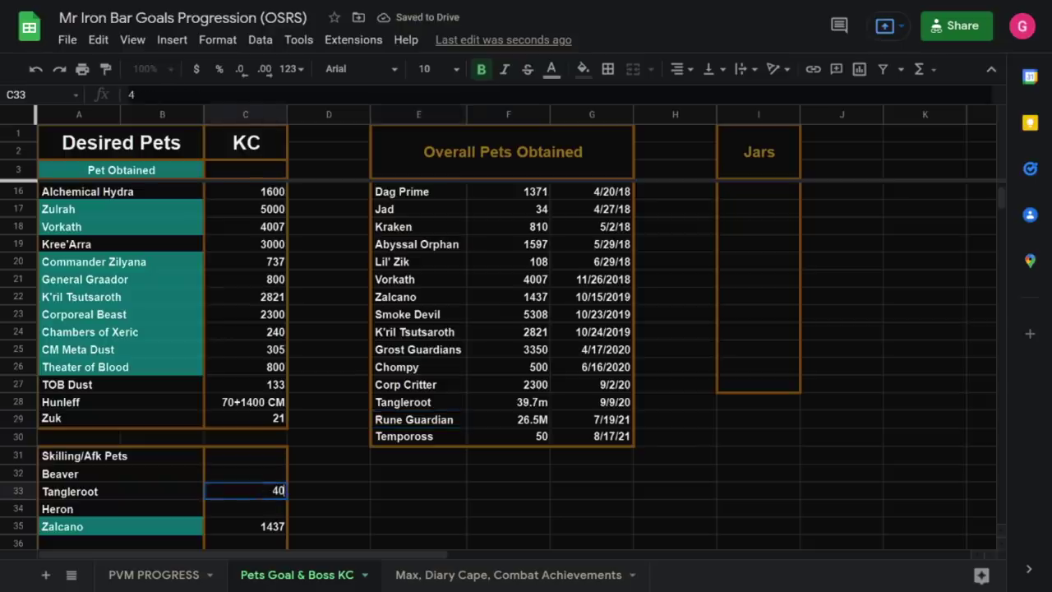
left_click(378, 514)
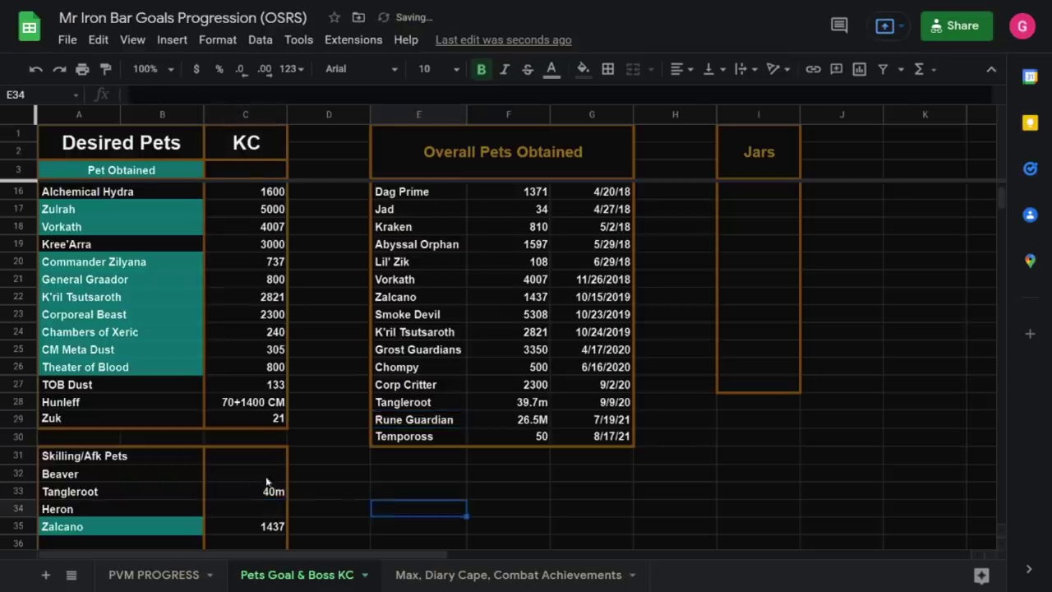
Step: Inspect the pets without the obtained highlight, including Heron, Beaver, Dagannoth Rex, Giant Mole, King Black Dragon, Sarachnis and Kree'Arra
left_click(148, 508)
left_click(92, 476)
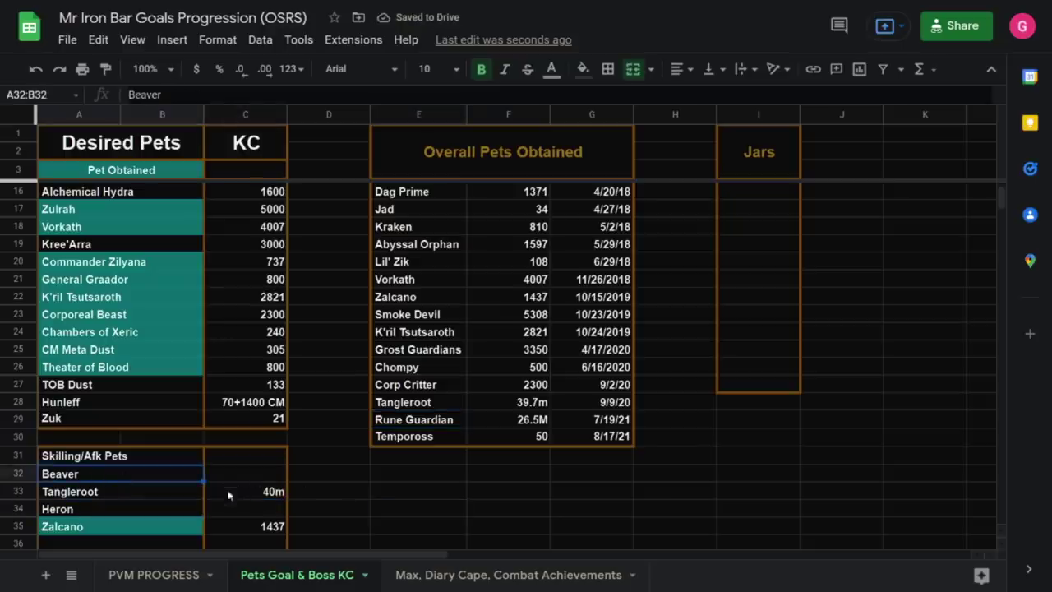
scroll(123, 468, "up", 1)
scroll(143, 455, "up", 3)
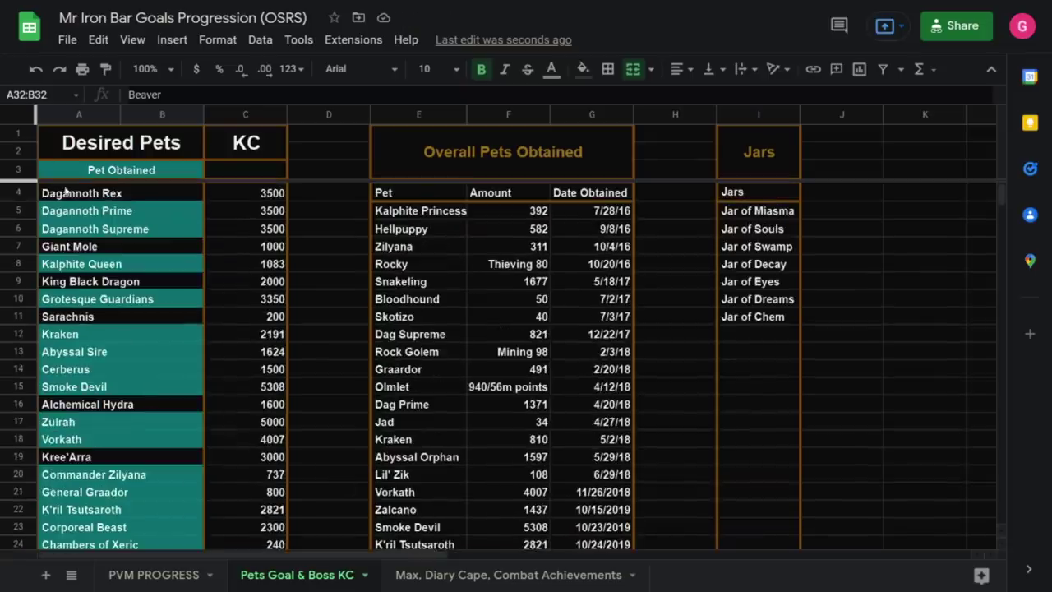
left_click(67, 192)
left_click(88, 244)
left_click(124, 282)
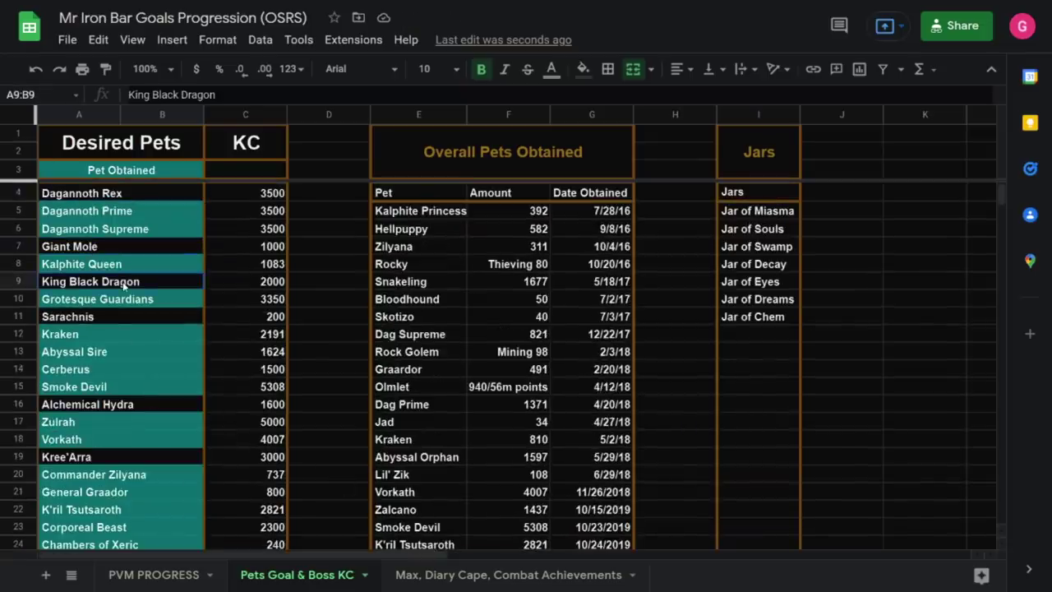
left_click(115, 320)
scroll(135, 328, "down", 2)
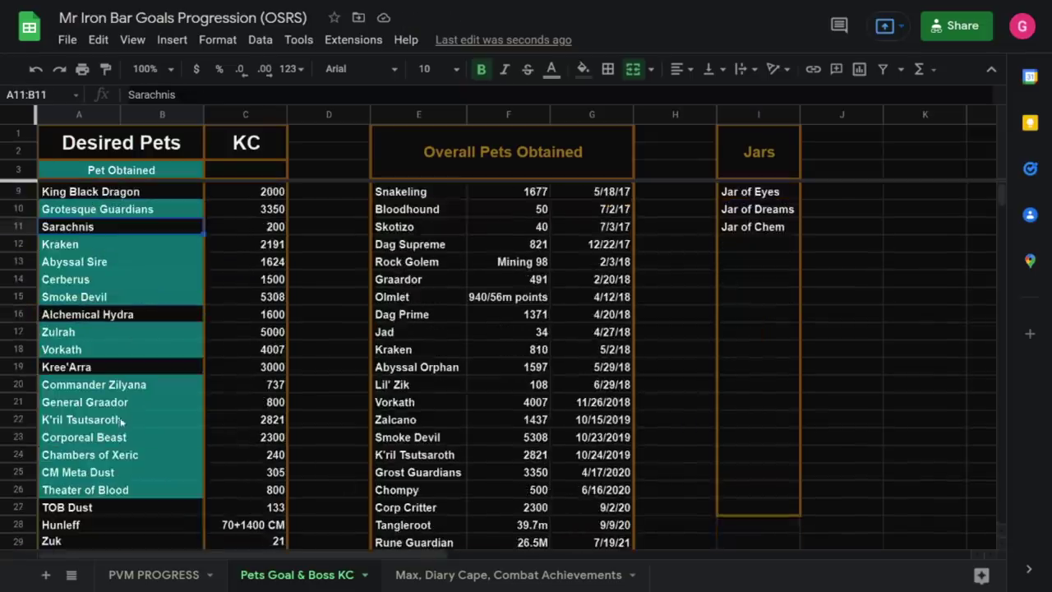
left_click(123, 367)
scroll(160, 467, "down", 2)
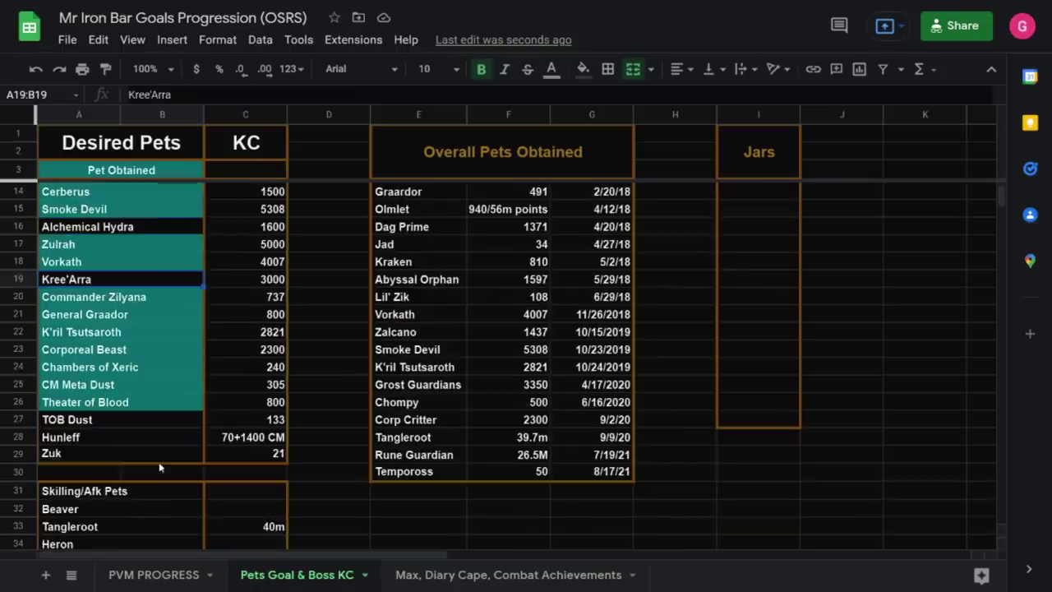
Step: Set the TOB Dust kill count in the Desired Pets table to 200
left_click(115, 425)
left_click(115, 437)
left_click(251, 425)
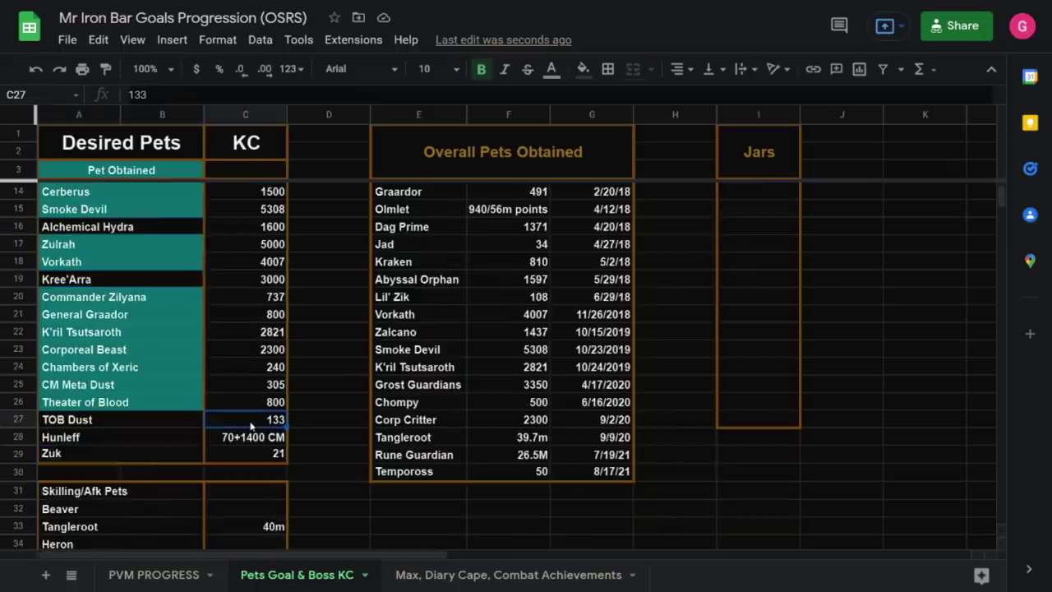
type("200")
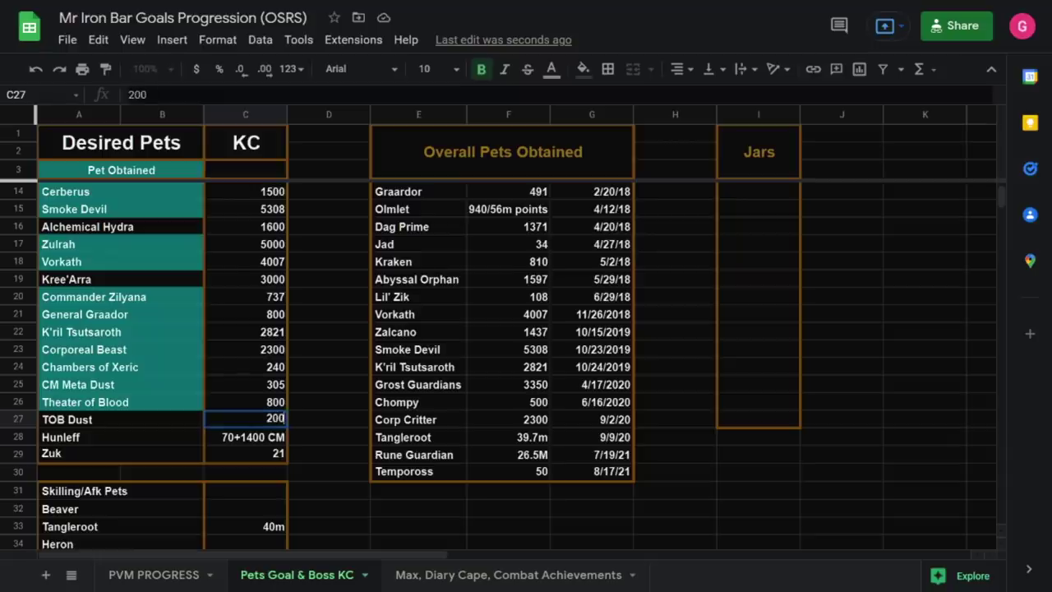
left_click(144, 419)
Step: Inspect the TOB Dust, Hunleff and Zuk entries at the end of the Desired Pets list
left_click(118, 458)
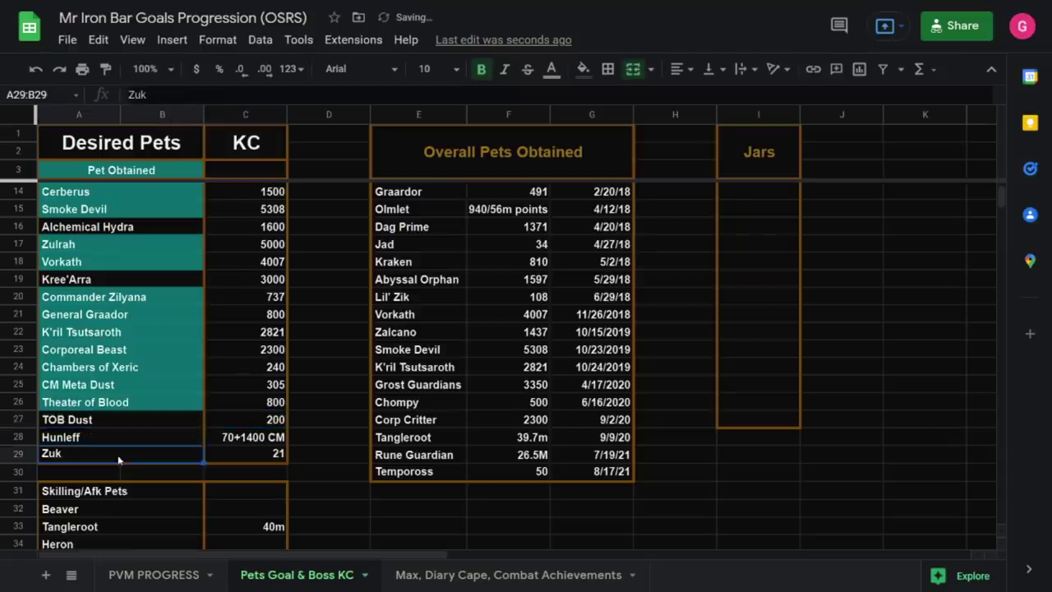
left_click(117, 425)
left_click(108, 442)
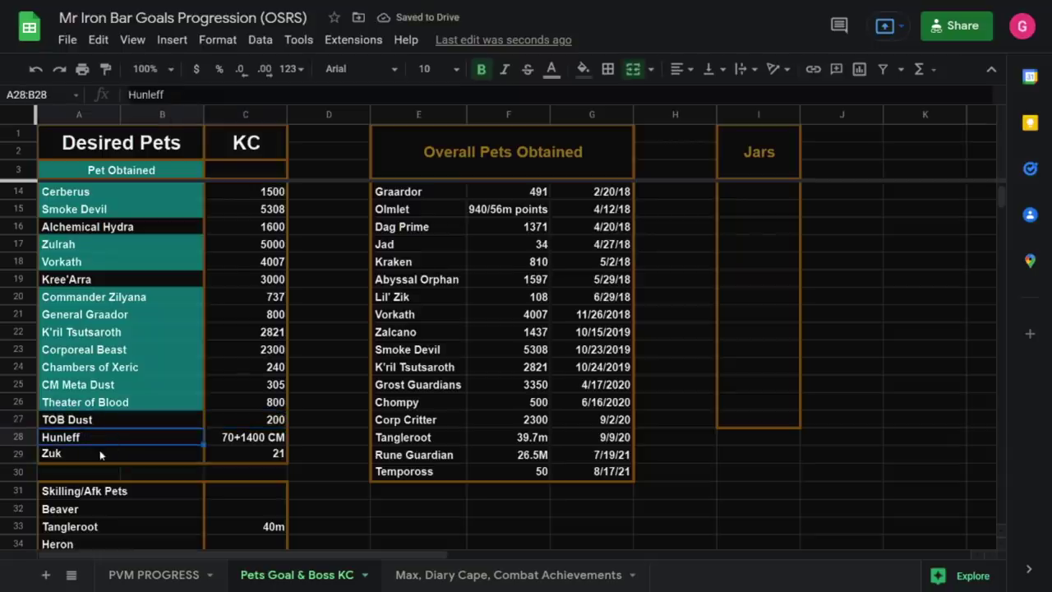
left_click(99, 457)
left_click(98, 442)
scroll(178, 454, "up", 4)
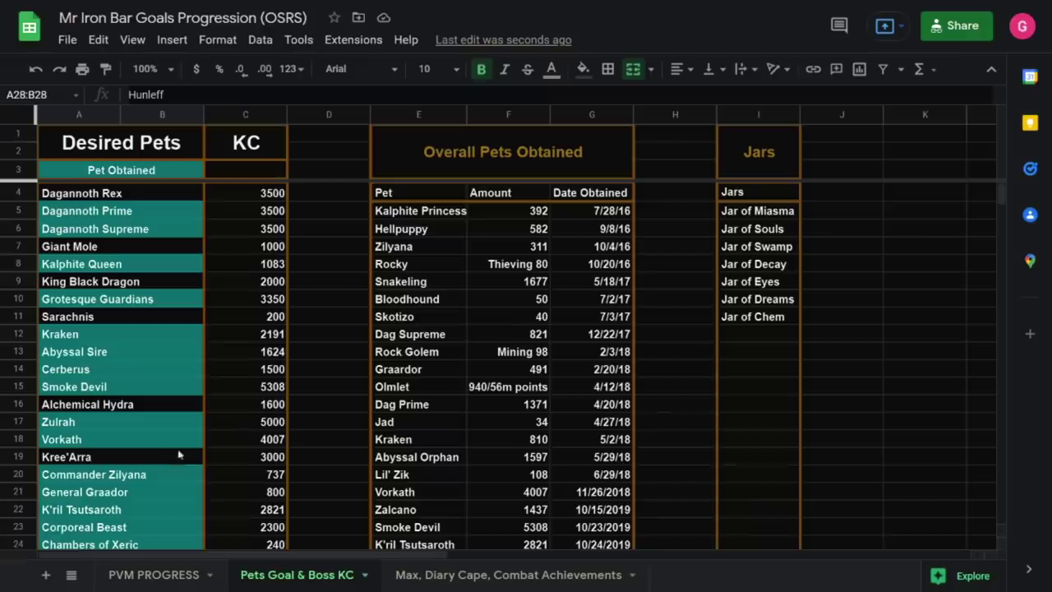
scroll(255, 390, "down", 4)
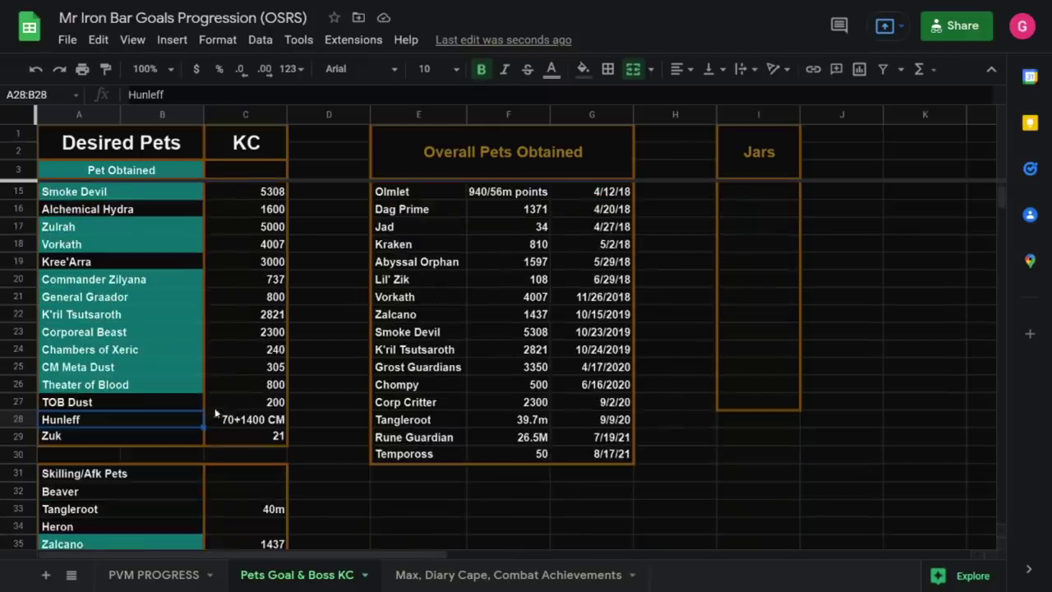
left_click(74, 439)
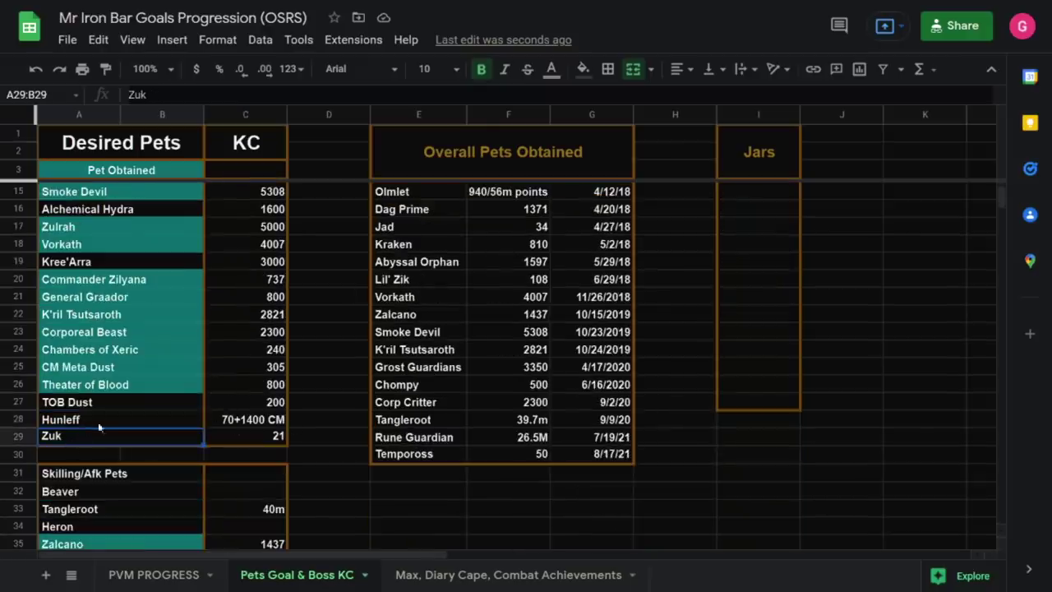
Step: Review the Jars list, from Jar of Miasma to Jar of Chem
scroll(110, 441, "up", 4)
scroll(105, 440, "down", 2)
scroll(352, 452, "up", 2)
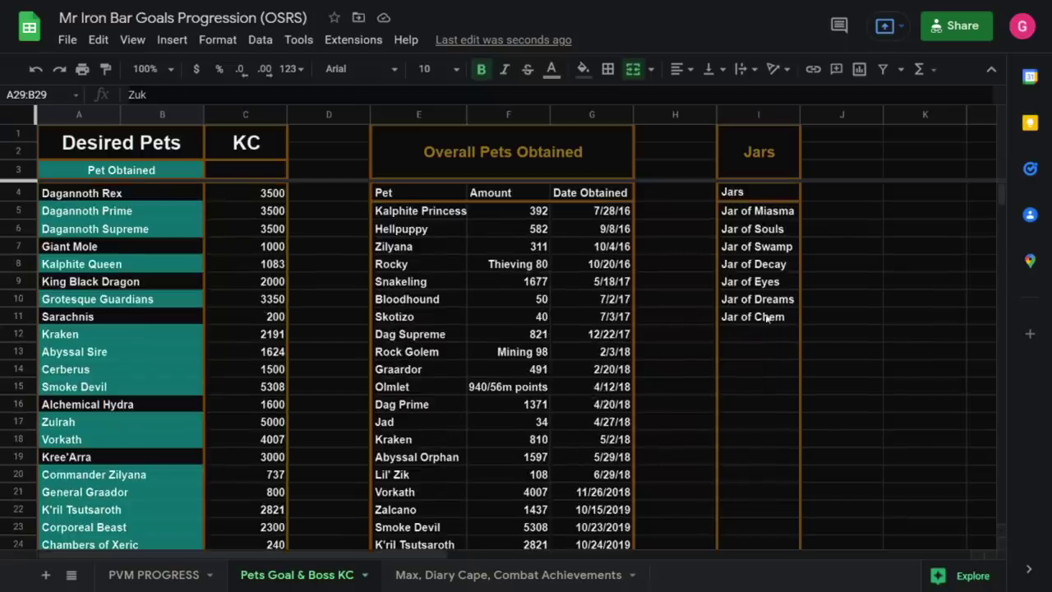
left_click_drag(766, 318, 756, 211)
left_click(740, 383)
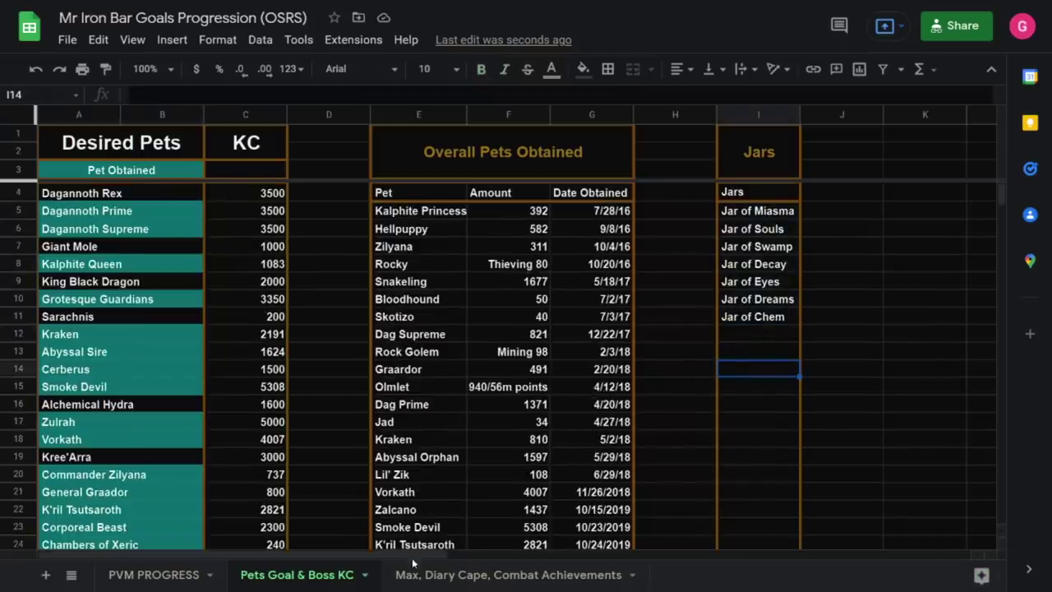
Step: Open the Max, Diary Cape, Combat Achievements sheet and review the Skills table from Combat down to the MAX row
left_click(457, 578)
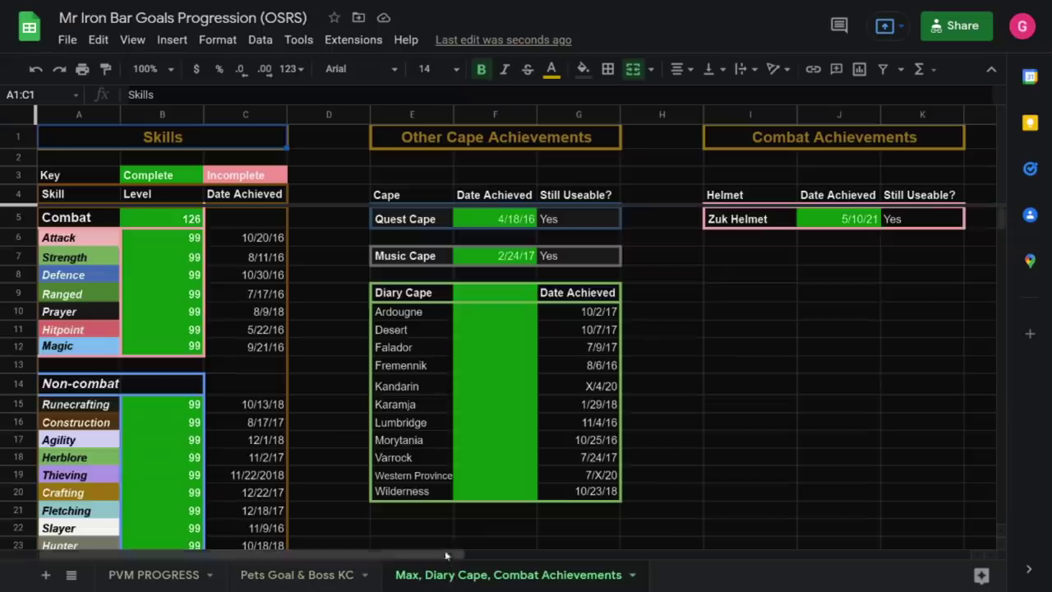
scroll(283, 460, "down", 4)
scroll(279, 460, "up", 4)
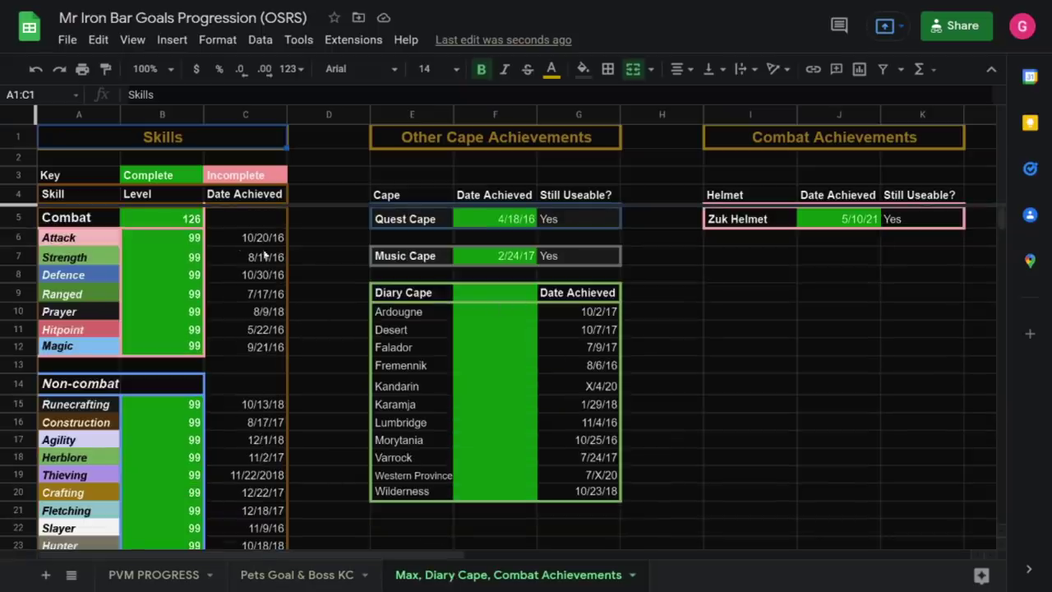
scroll(264, 255, "down", 4)
scroll(114, 279, "up", 4)
scroll(204, 404, "down", 4)
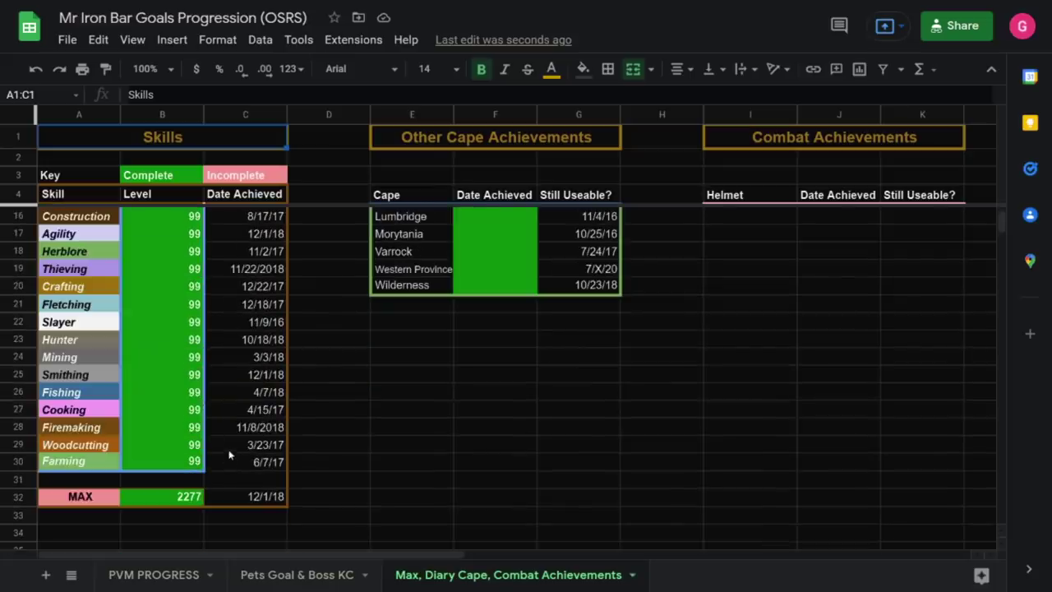
scroll(359, 448, "up", 4)
Step: Review the achievement dates of the diary regions and the Music Cape under Other Cape Achievements
left_click(573, 335)
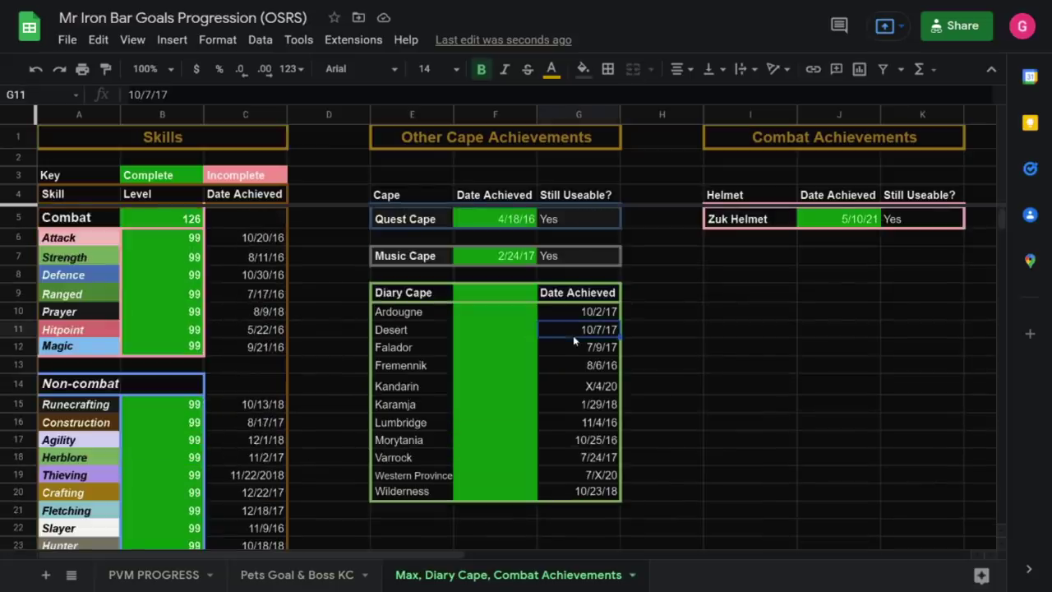
key("Down")
key("Down")
key("Down")
key("Down")
key("Down")
key("Down")
key("Down")
key("Down")
left_click(514, 258)
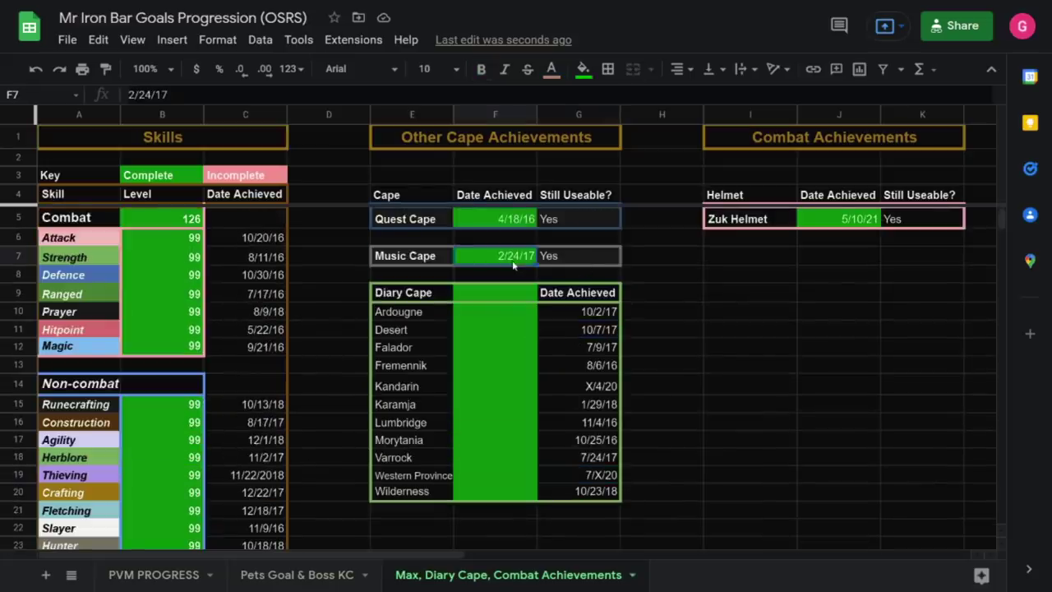
left_click(551, 332)
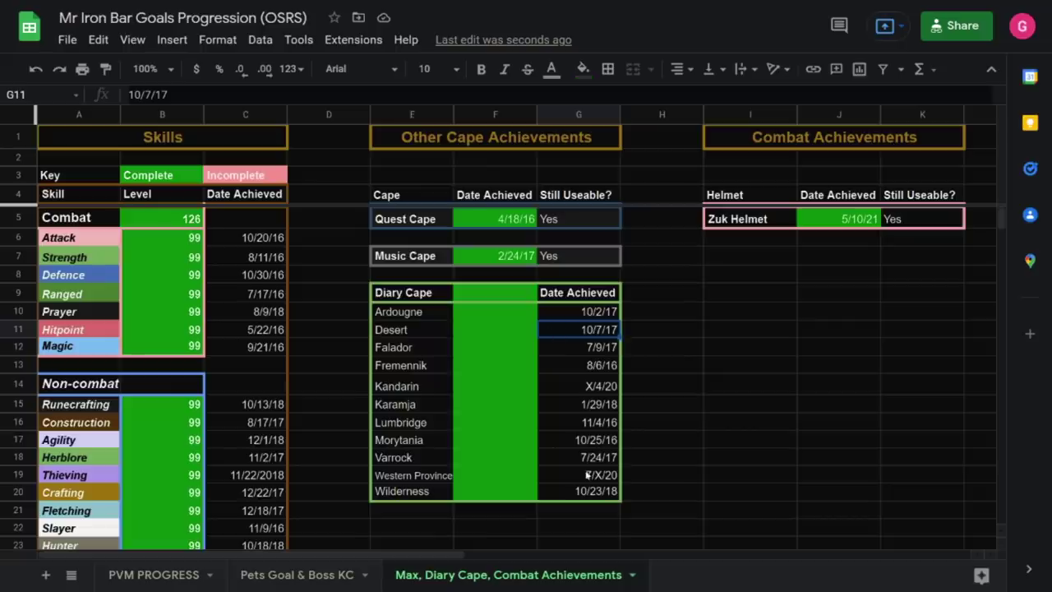
left_click(604, 480)
left_click(592, 406)
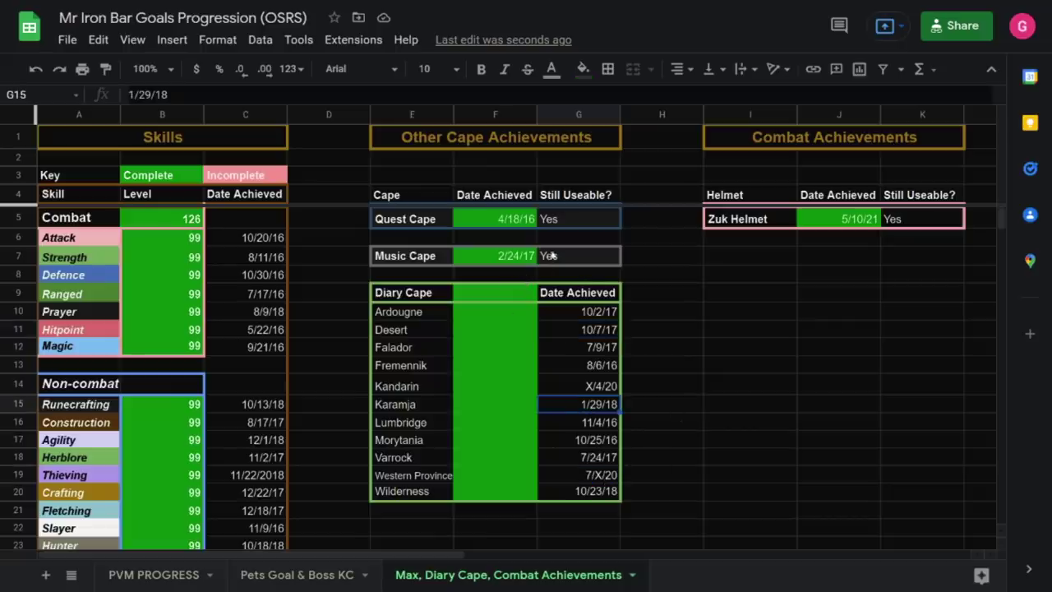
left_click(451, 251)
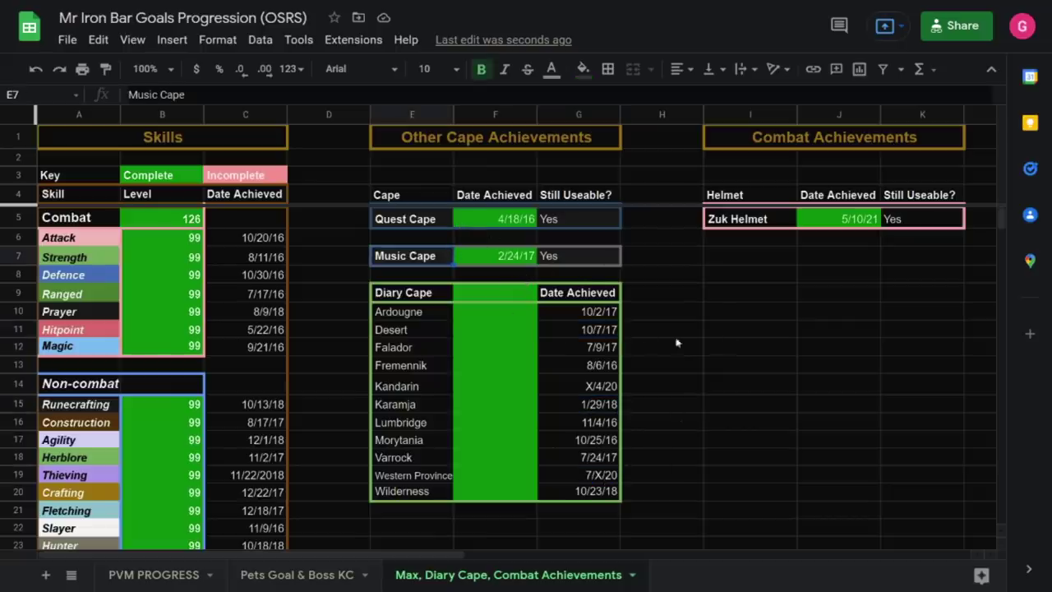
left_click(542, 334)
Step: Check the Zuk Helmet entry and its achievement date under Combat Achievements
left_click(773, 222)
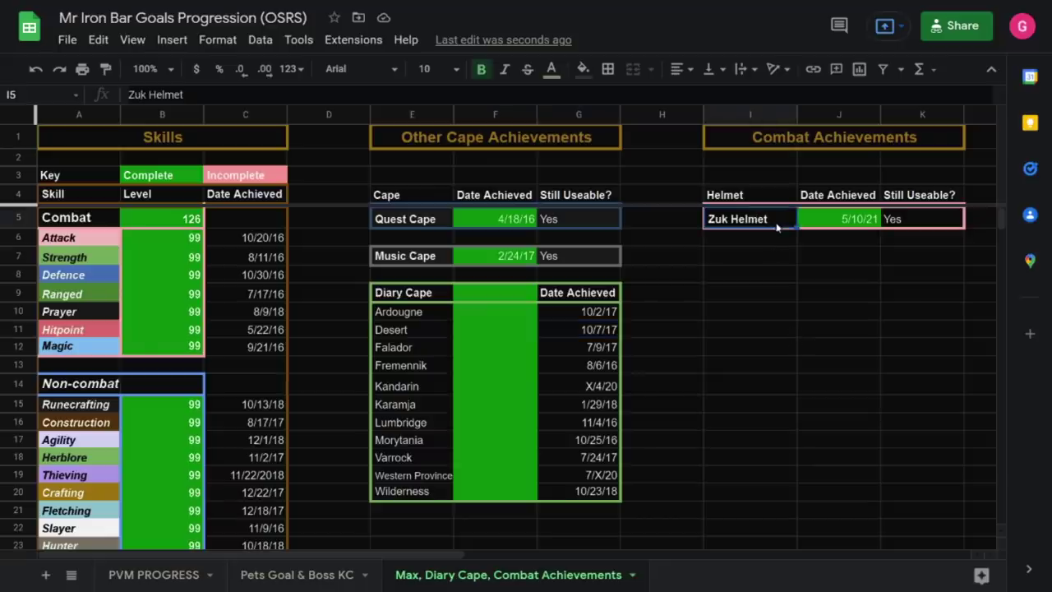
left_click(848, 256)
left_click(896, 253)
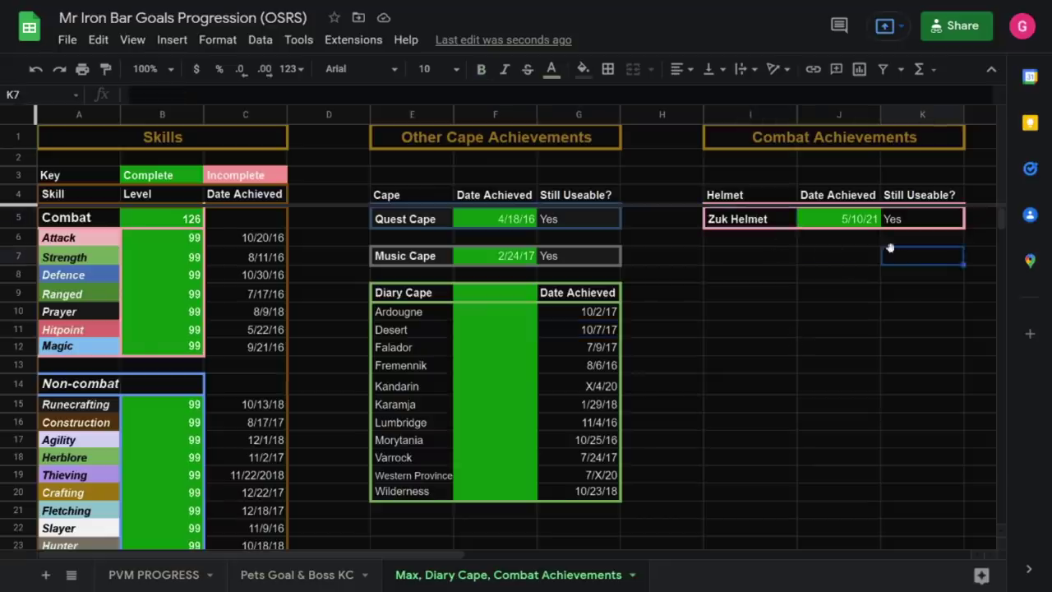
left_click(838, 222)
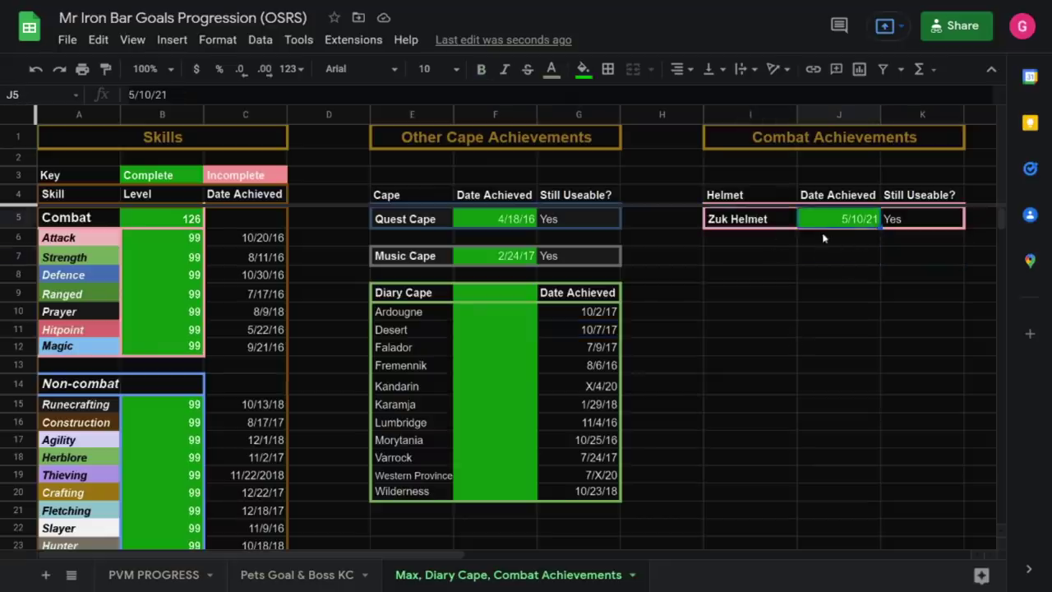
left_click(851, 275)
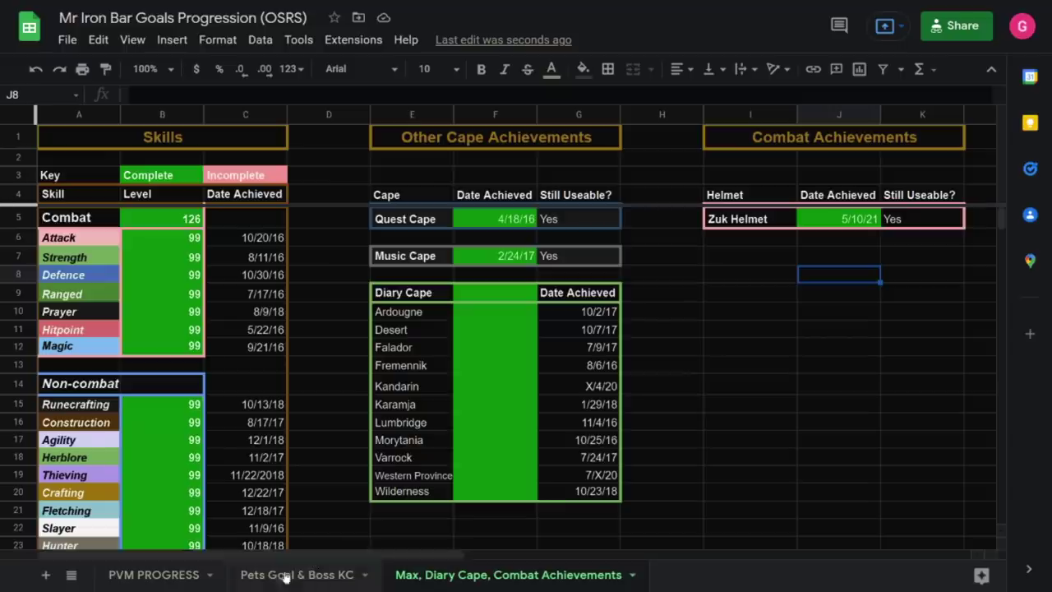